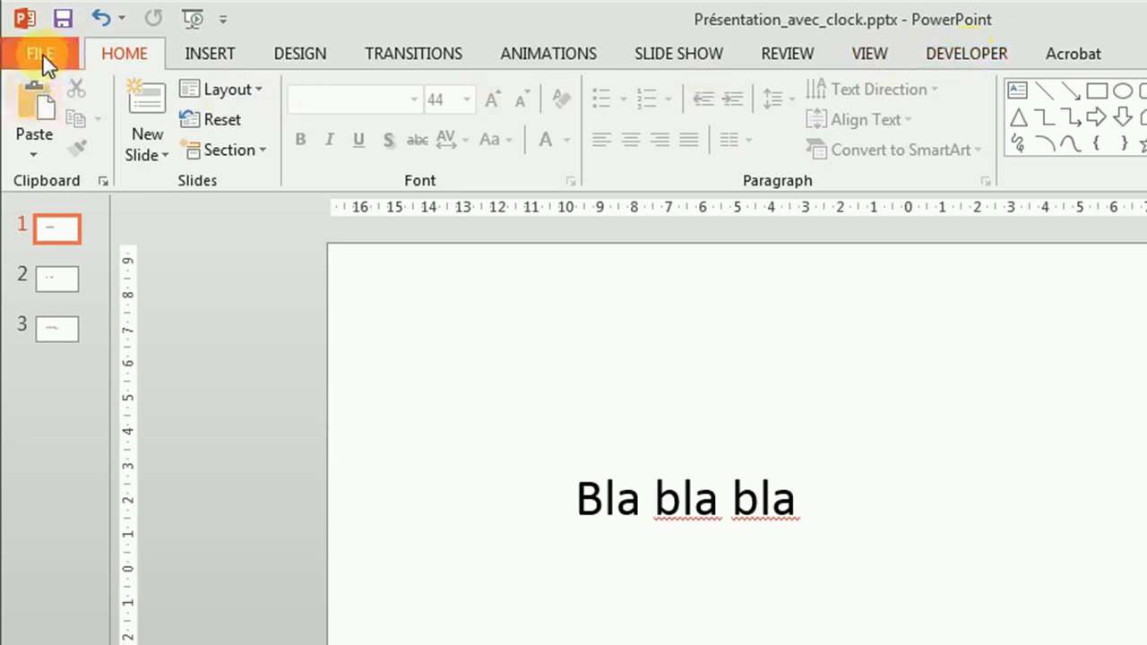
- Check in PowerPoint's ribbon customization options that the Developer tab is enabled among the main tabs
left_click(40, 52)
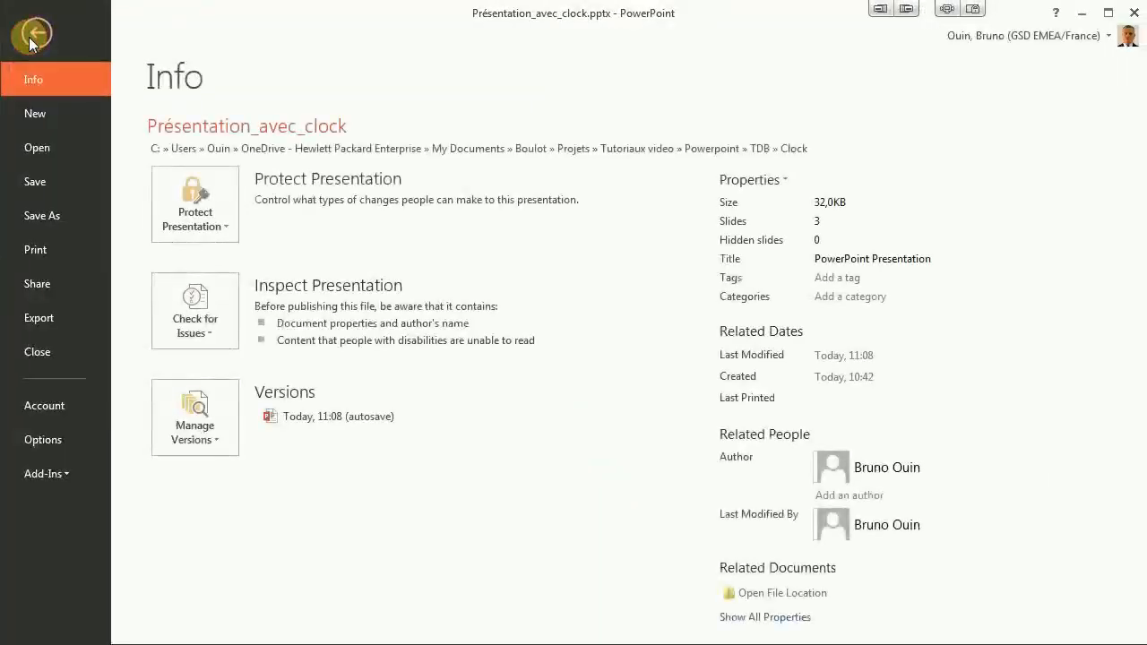
left_click(45, 439)
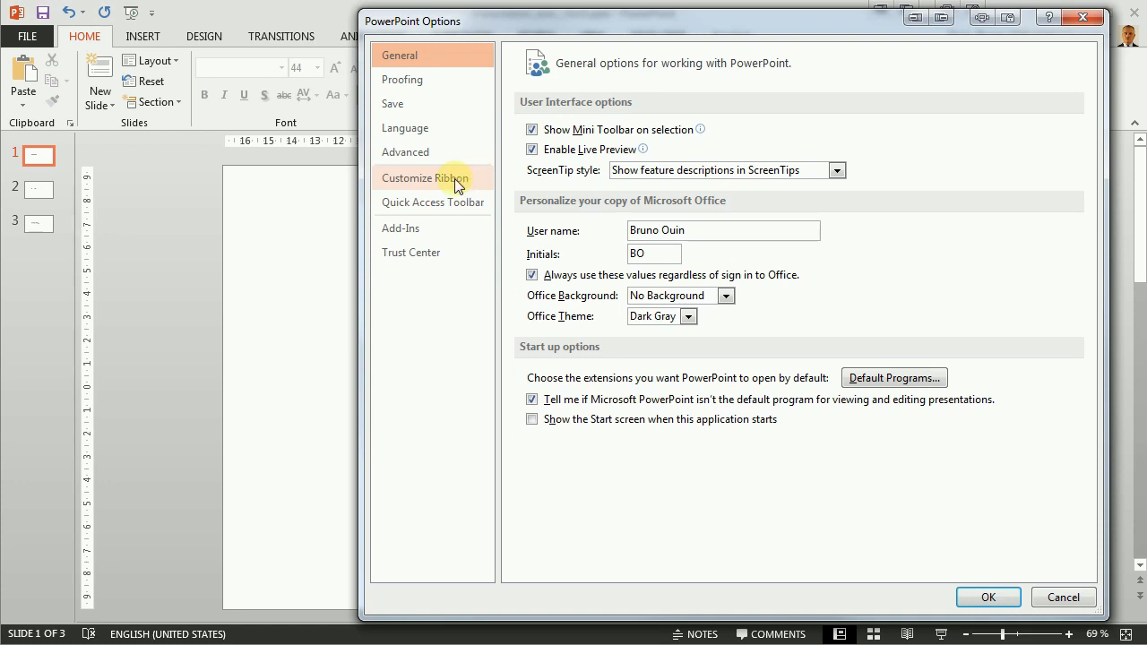
left_click(455, 179)
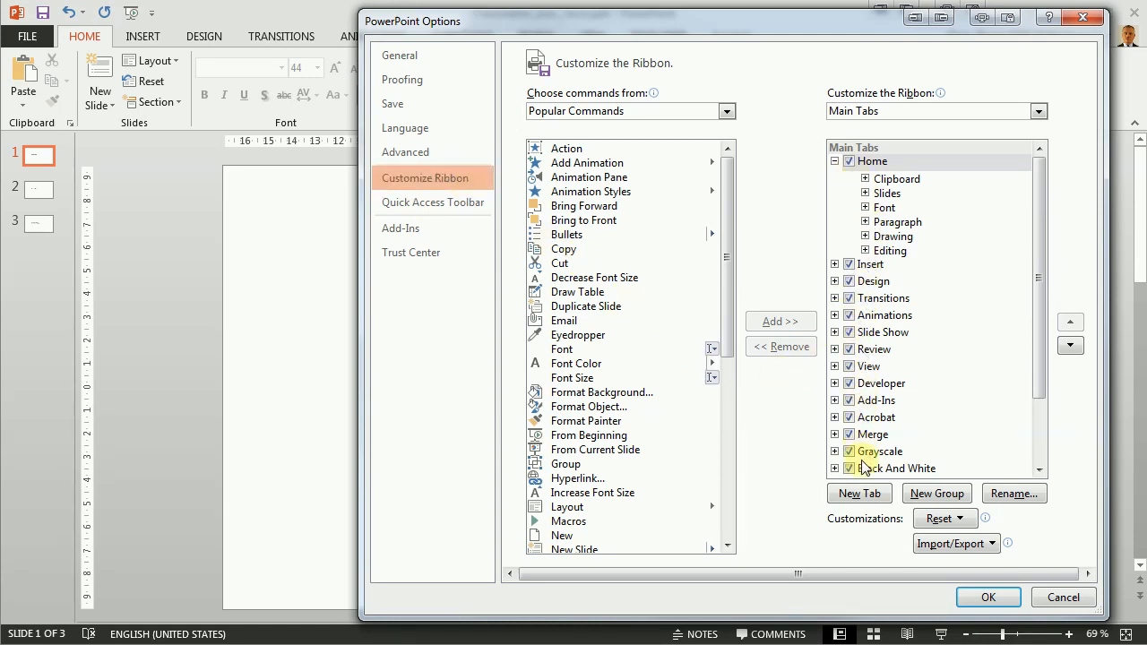
mouse_move(654, 18)
left_mouse_down()
mouse_move(650, 86)
mouse_move(700, 83)
mouse_move(660, 38)
left_mouse_up()
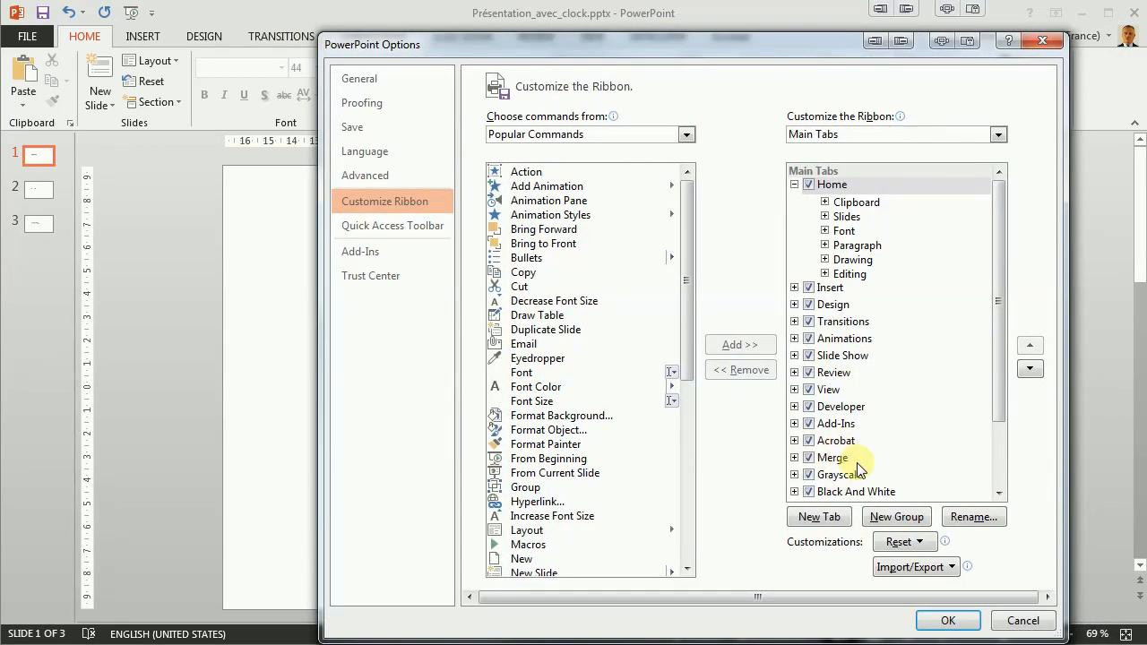
left_click_drag(1005, 357, 1002, 450)
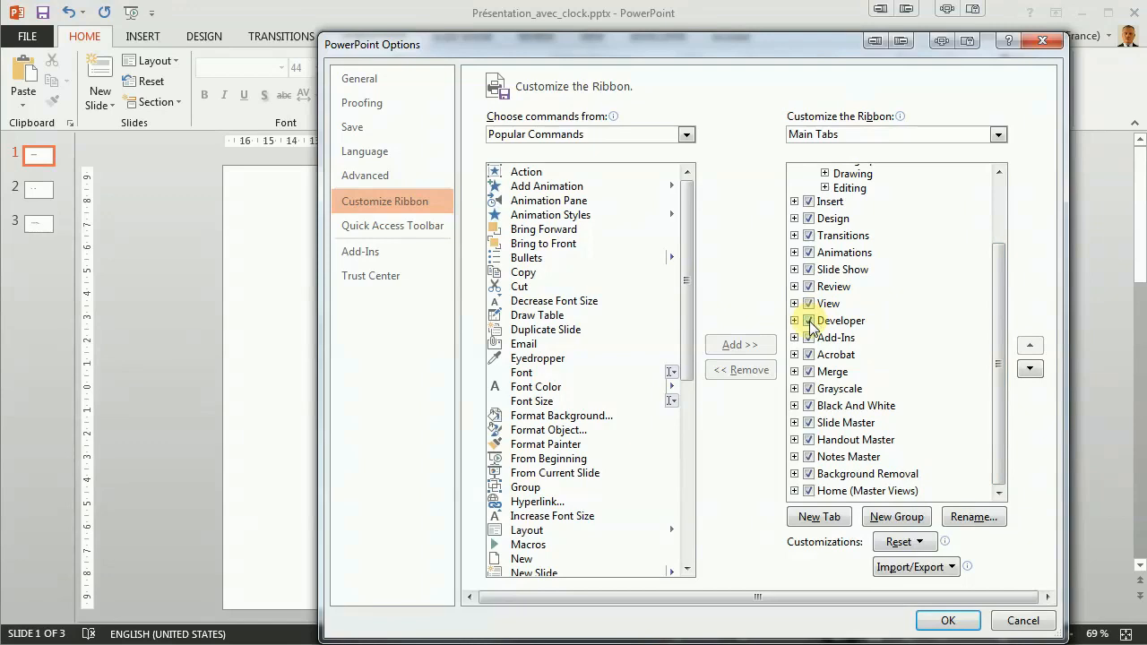
left_click(948, 621)
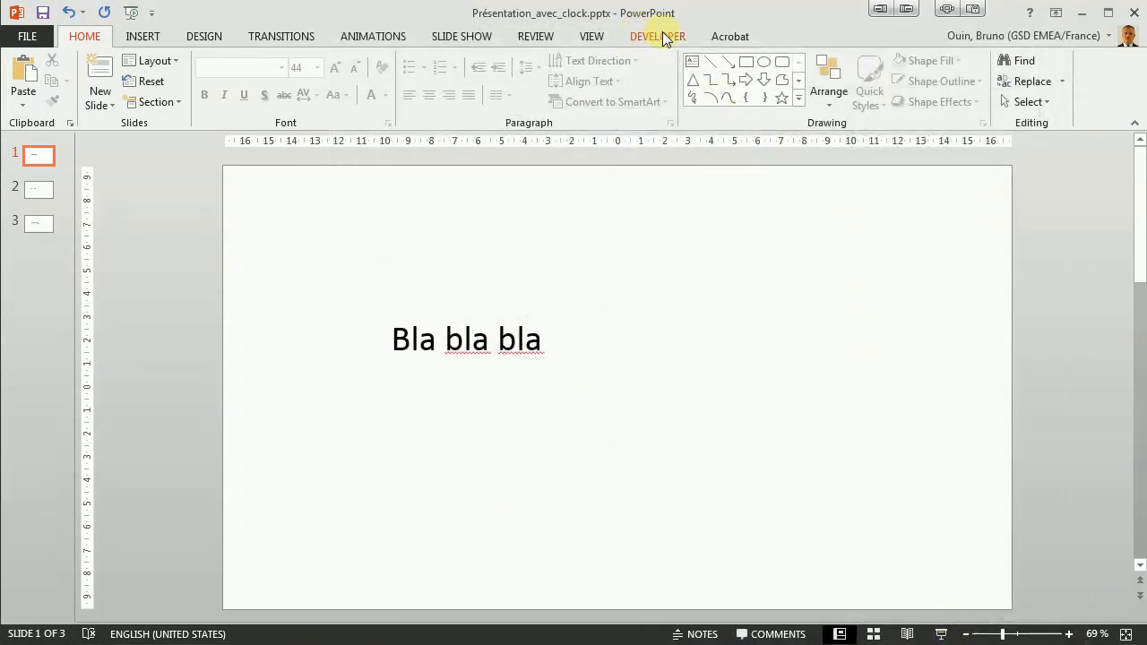
- Insert a Shockwave Flash Object control, about 205 wide and 66 high, beside the "Bla bla bla" text on slide 1
left_click(664, 37)
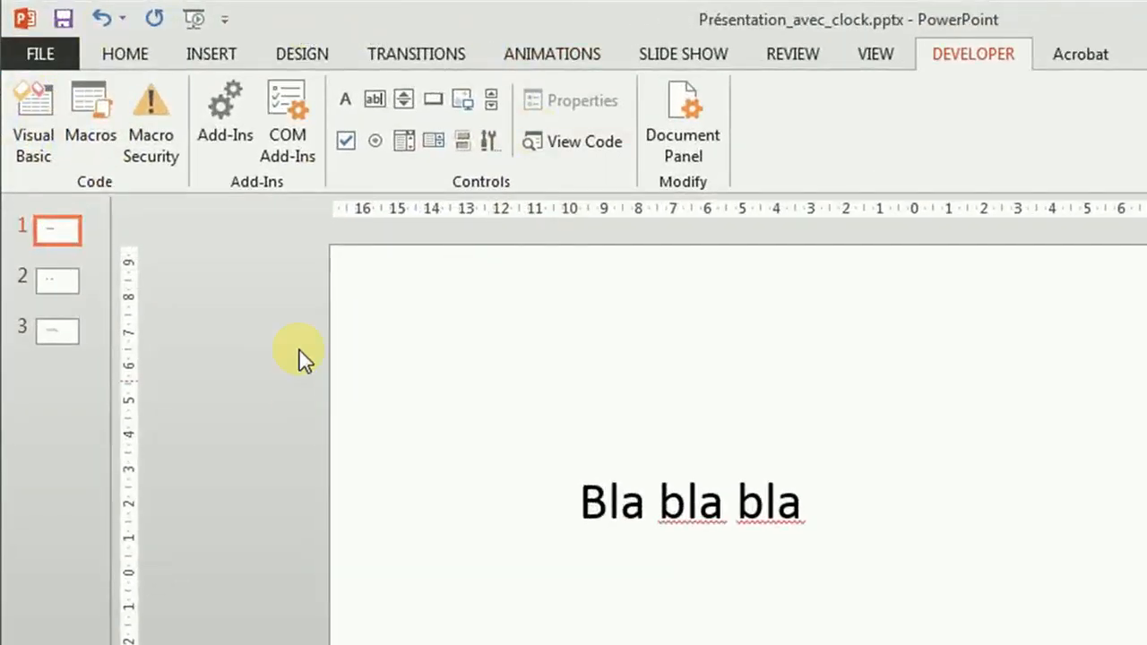
left_click(494, 143)
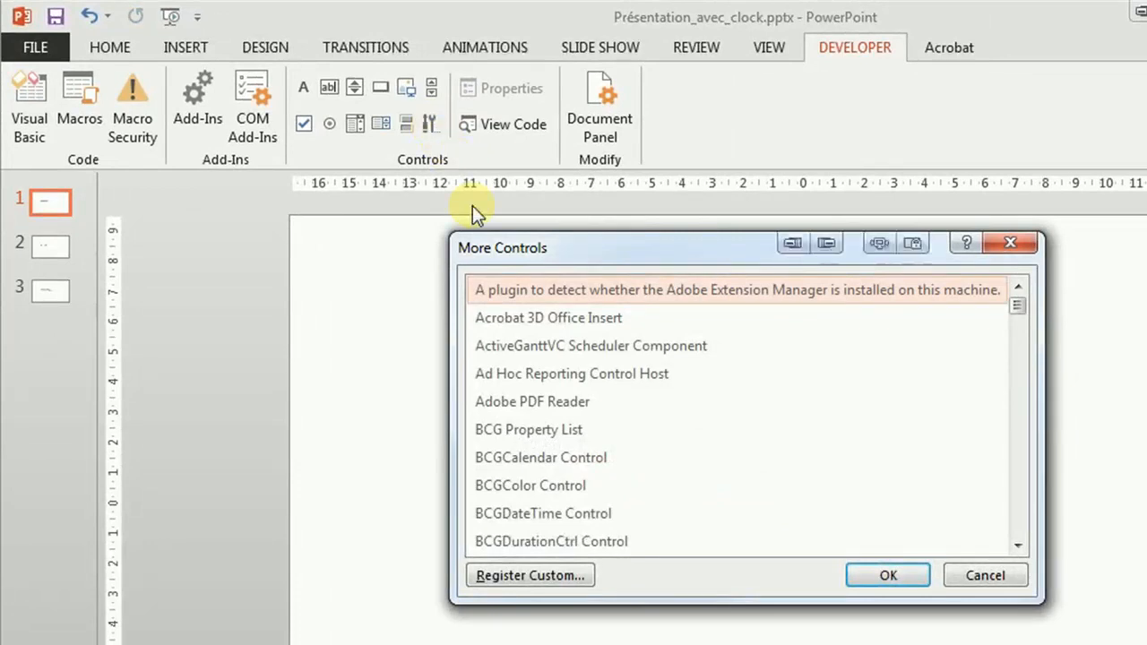
left_click(697, 287)
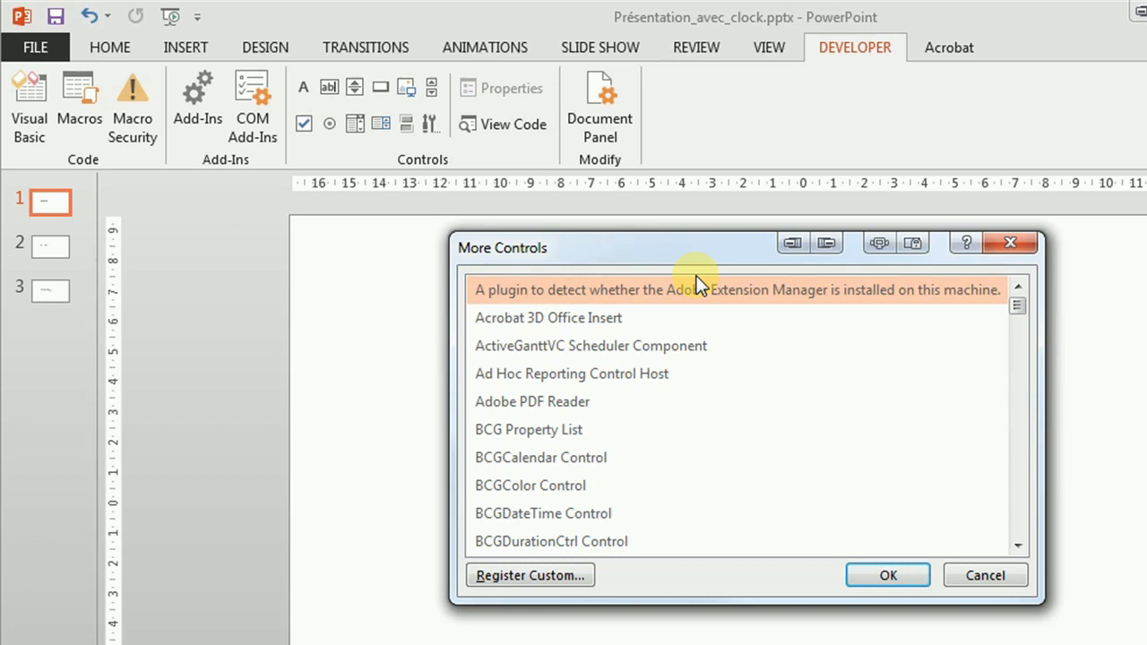
key("s")
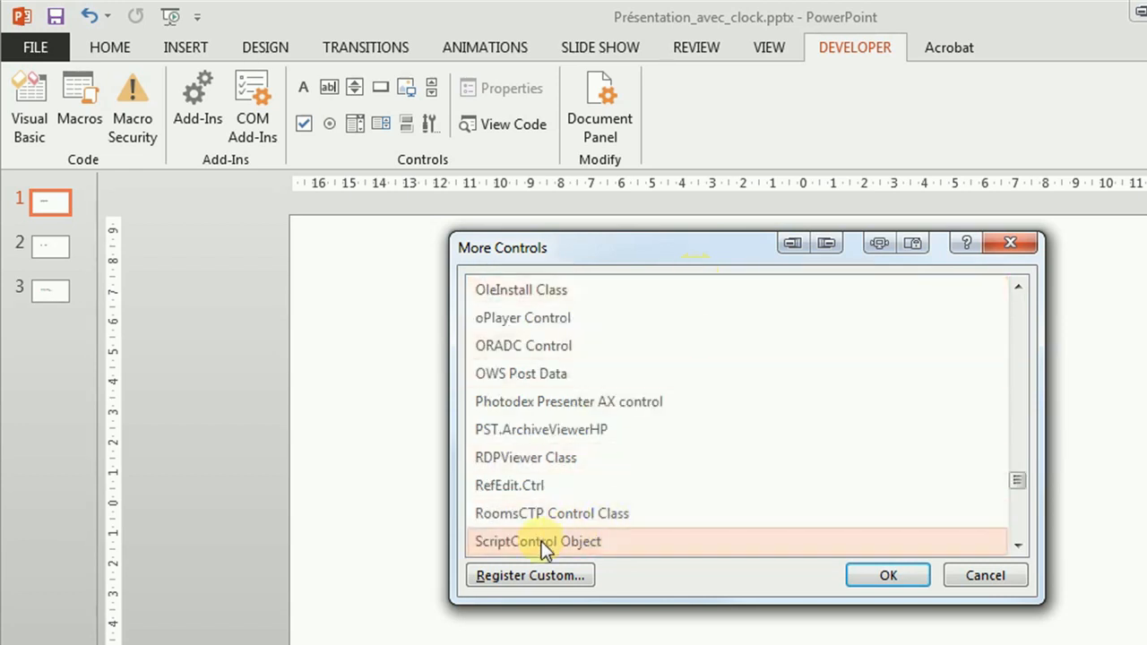
left_click(1017, 545)
left_click(1017, 545)
left_click(1018, 545)
left_click(1017, 545)
left_click(1018, 545)
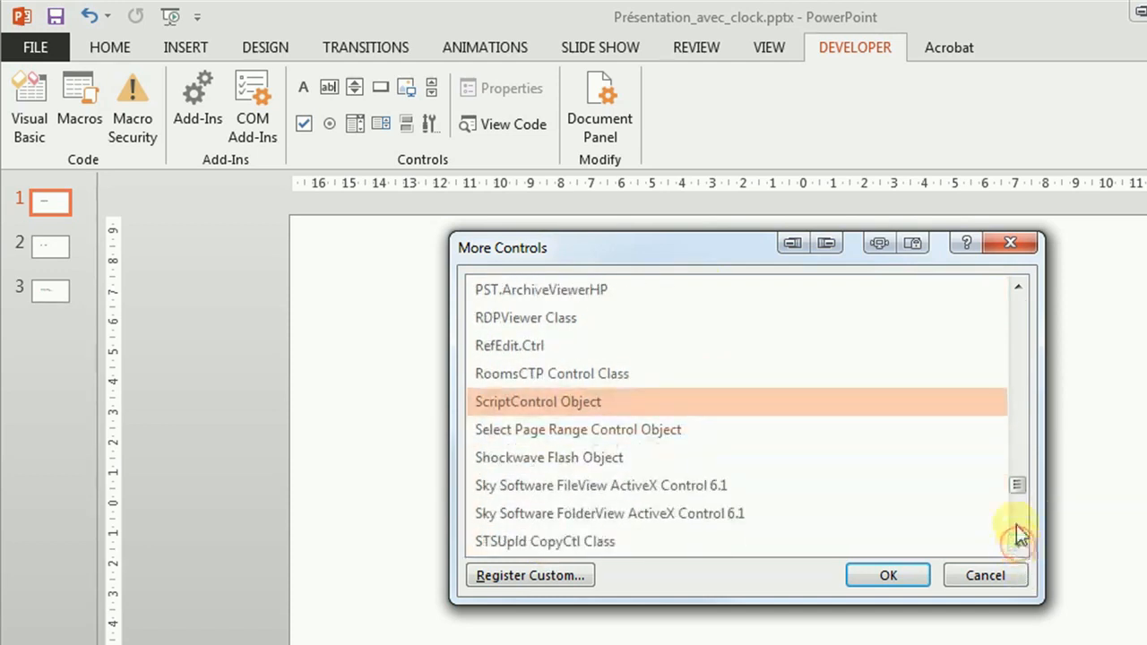
left_click(632, 463)
left_click(889, 578)
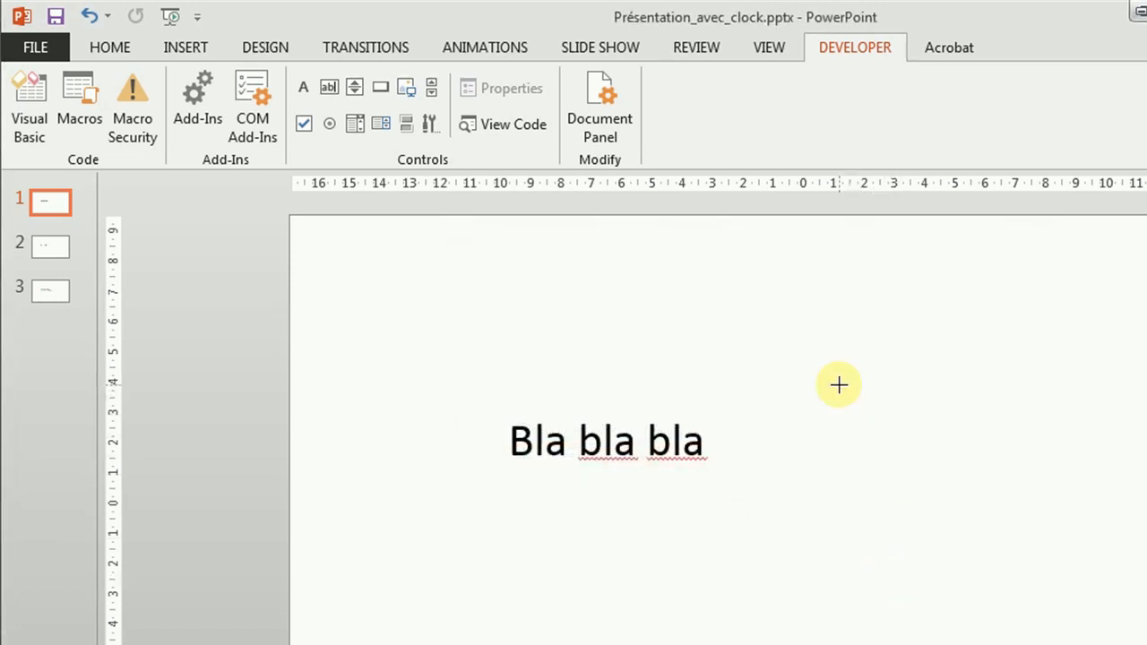
mouse_move(782, 383)
left_mouse_down()
mouse_move(958, 464)
mouse_move(1012, 458)
mouse_move(1000, 455)
left_mouse_up()
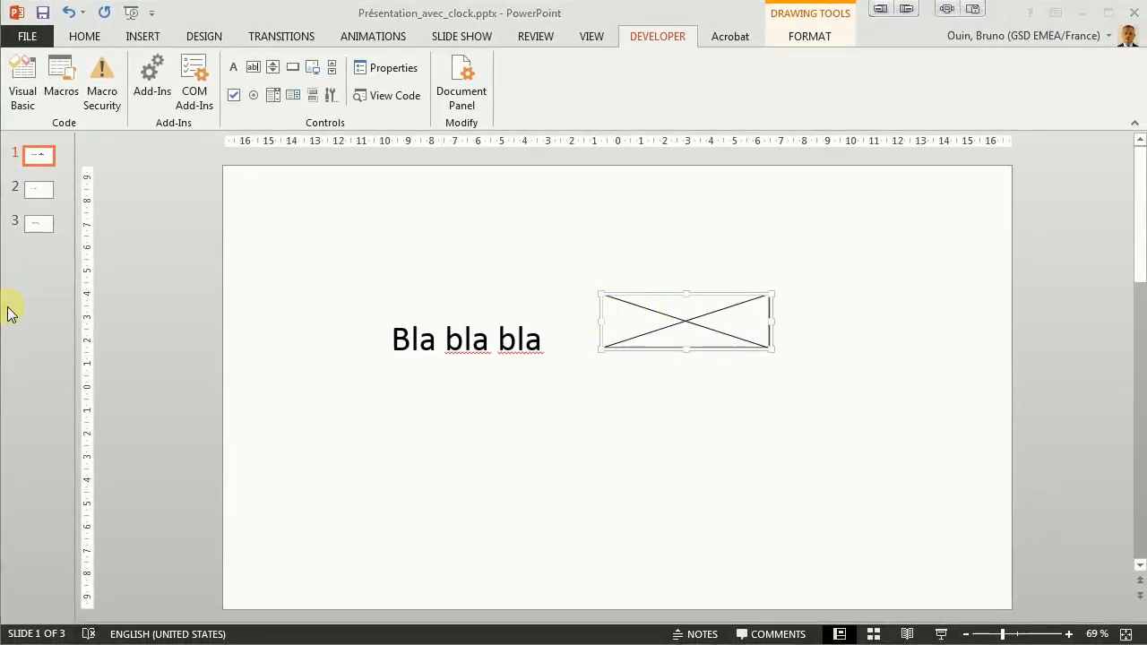
- Switch to the Clock folder in Windows Explorer and copy the full file name Clock-Bruno_vert.swf
key("alt+Tab")
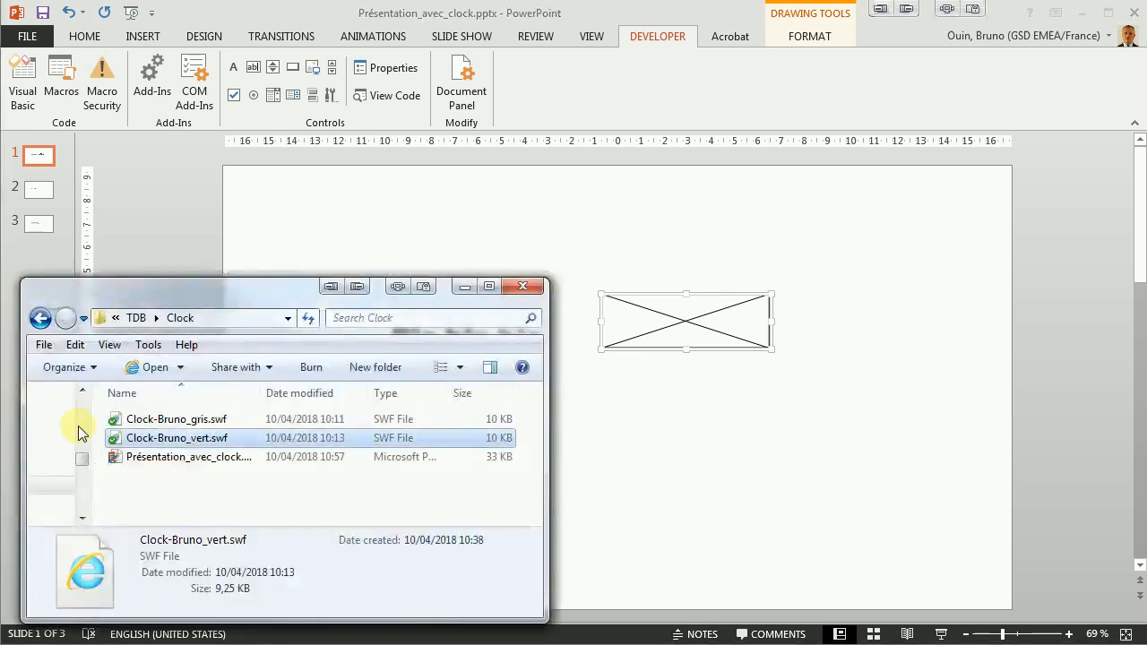
left_click(235, 443)
left_click_drag(229, 438, 122, 438)
key("ctrl+c")
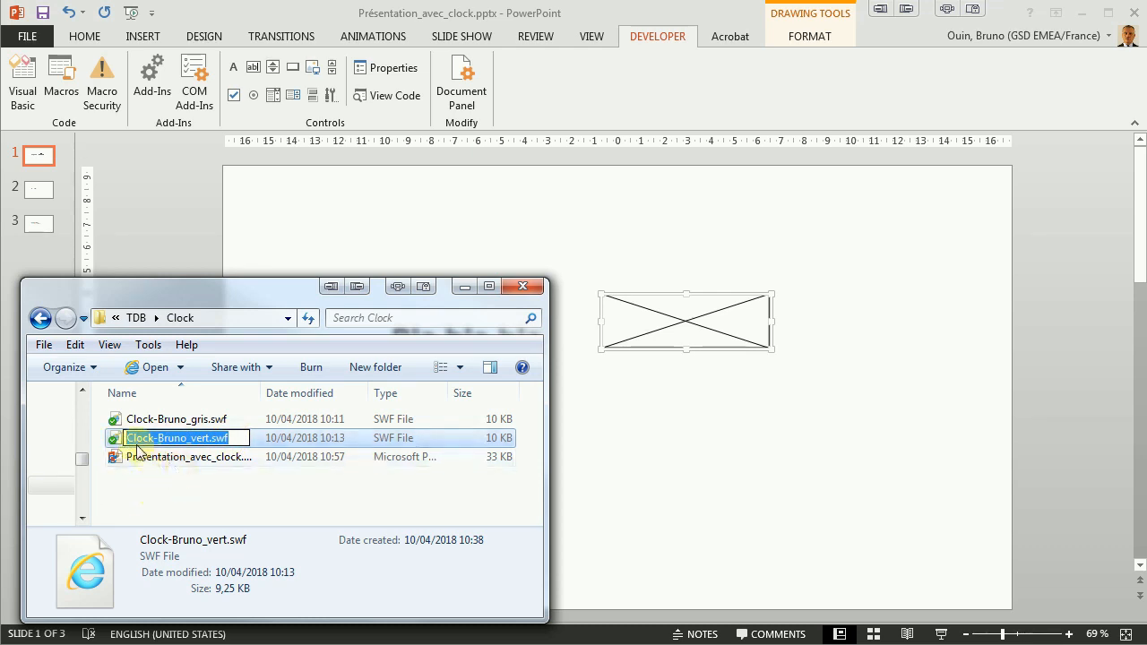
- Back in PowerPoint, set the Flash control's Movie property to Clock-Bruno_vert.swf and preview slide 1 in the slide show
left_click(657, 341)
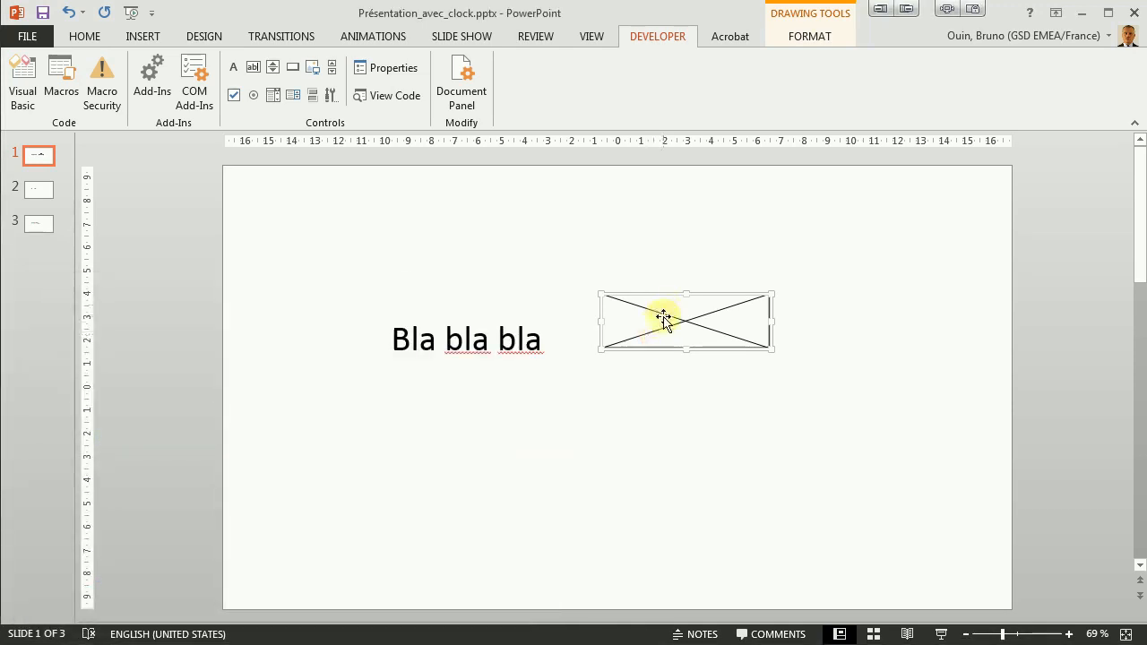
right_click(664, 317)
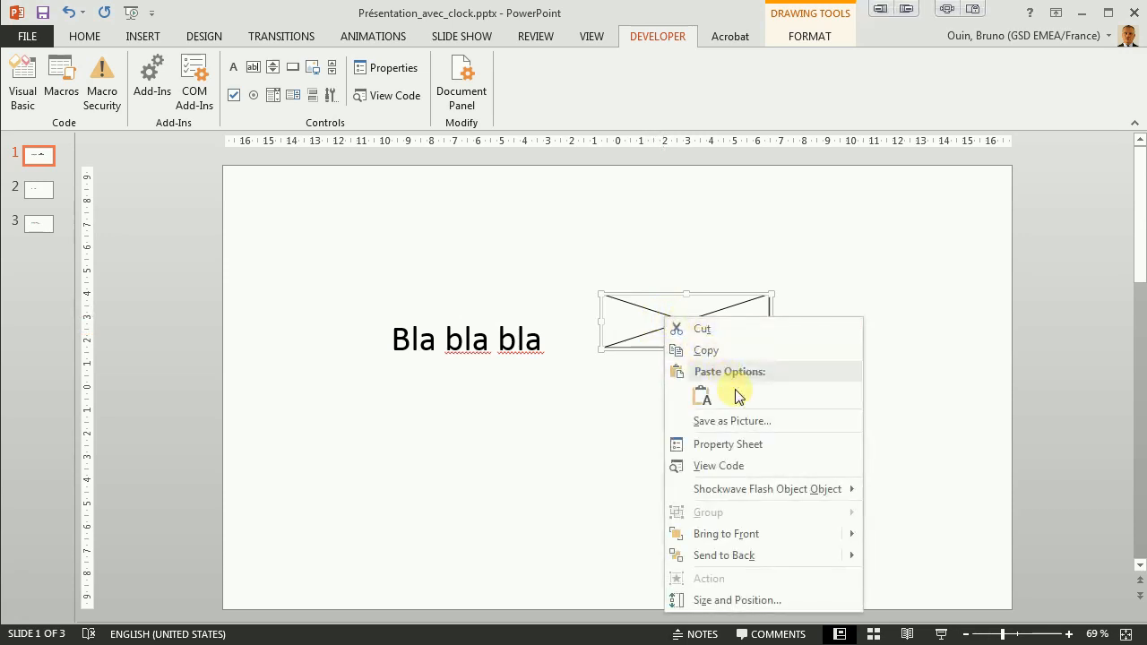
left_click(715, 451)
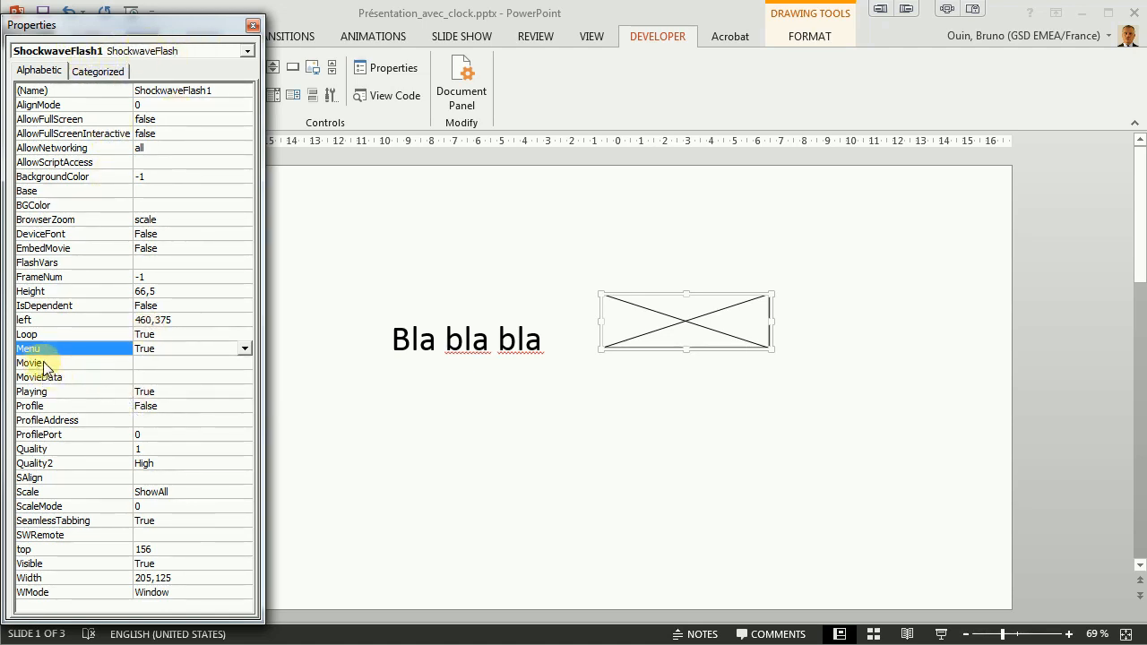
left_click(166, 362)
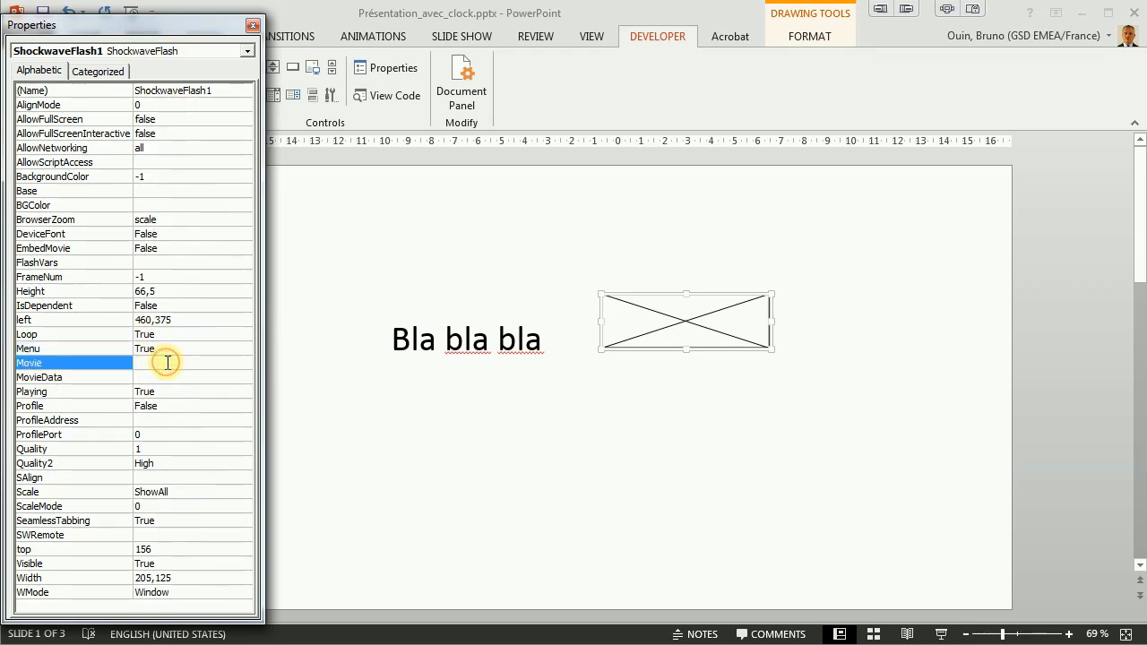
key("ctrl+v")
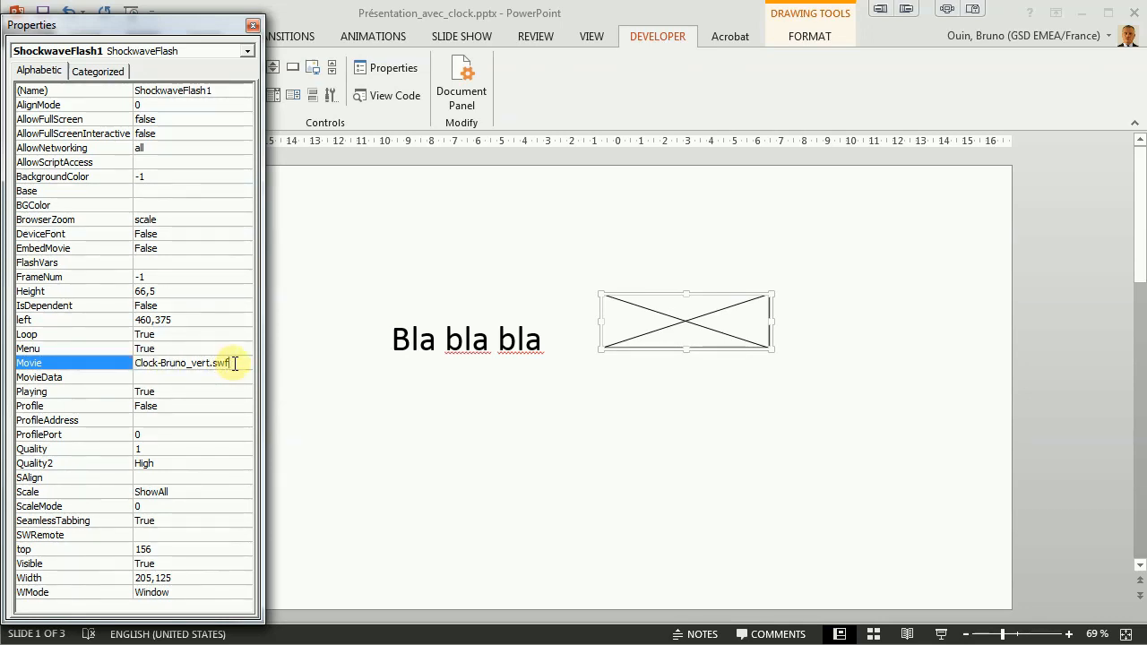
left_click(42, 396)
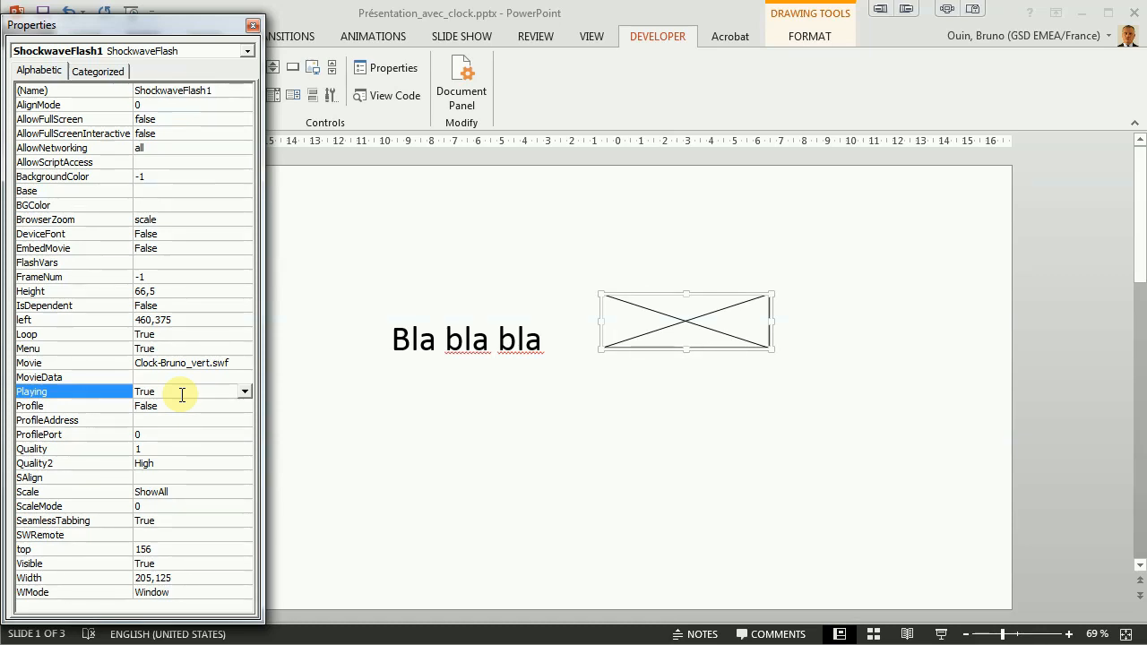
left_click(255, 26)
left_click(384, 216)
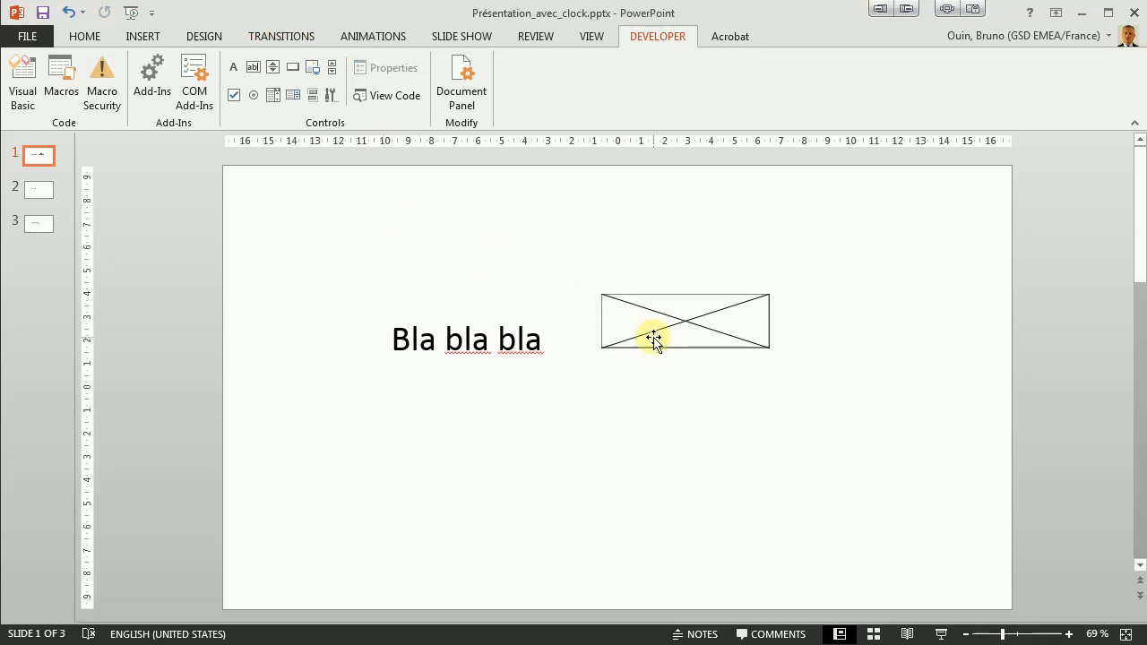
left_click(943, 635)
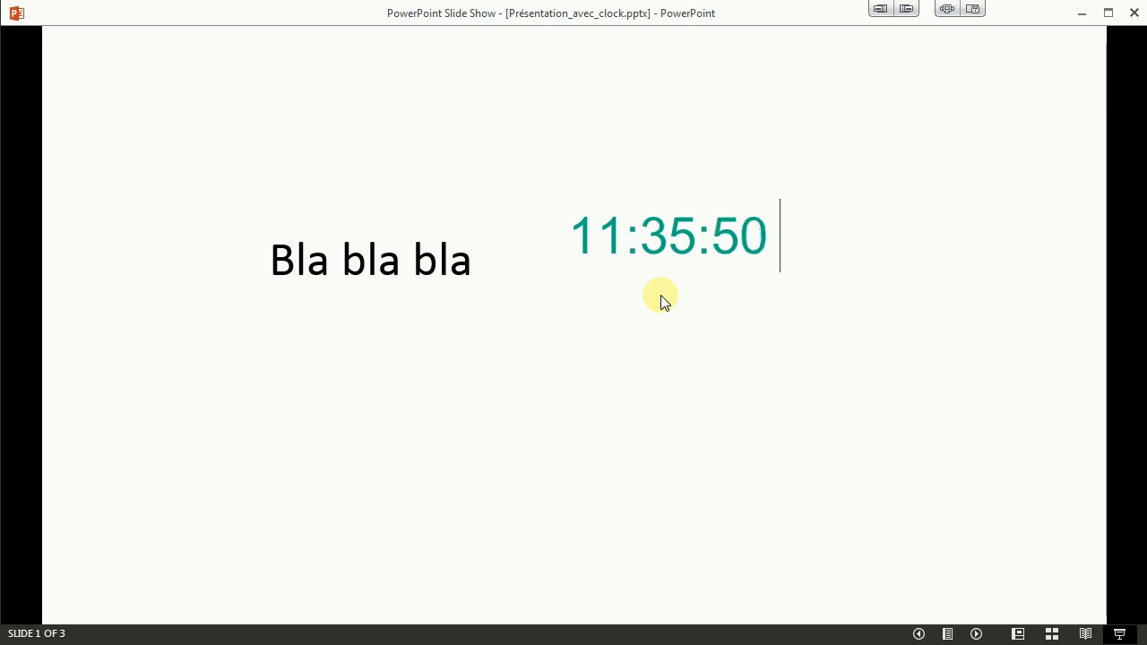
key("Escape")
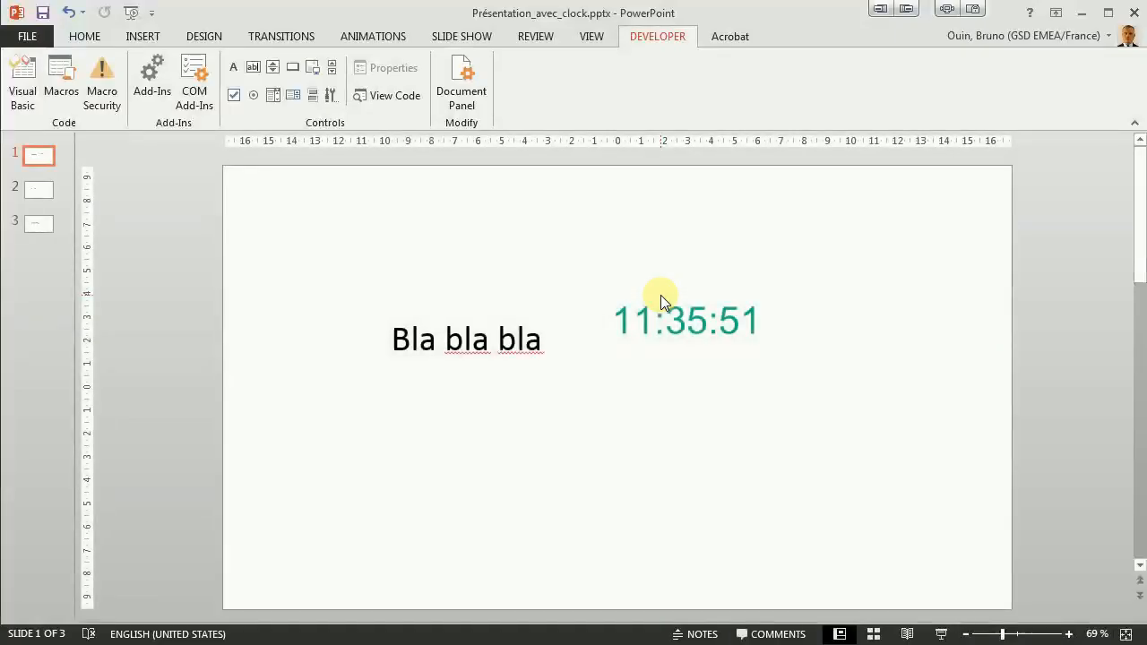
- Shrink the clock into the lower-left corner of slide 1 and preview it in the slide show
left_click(676, 328)
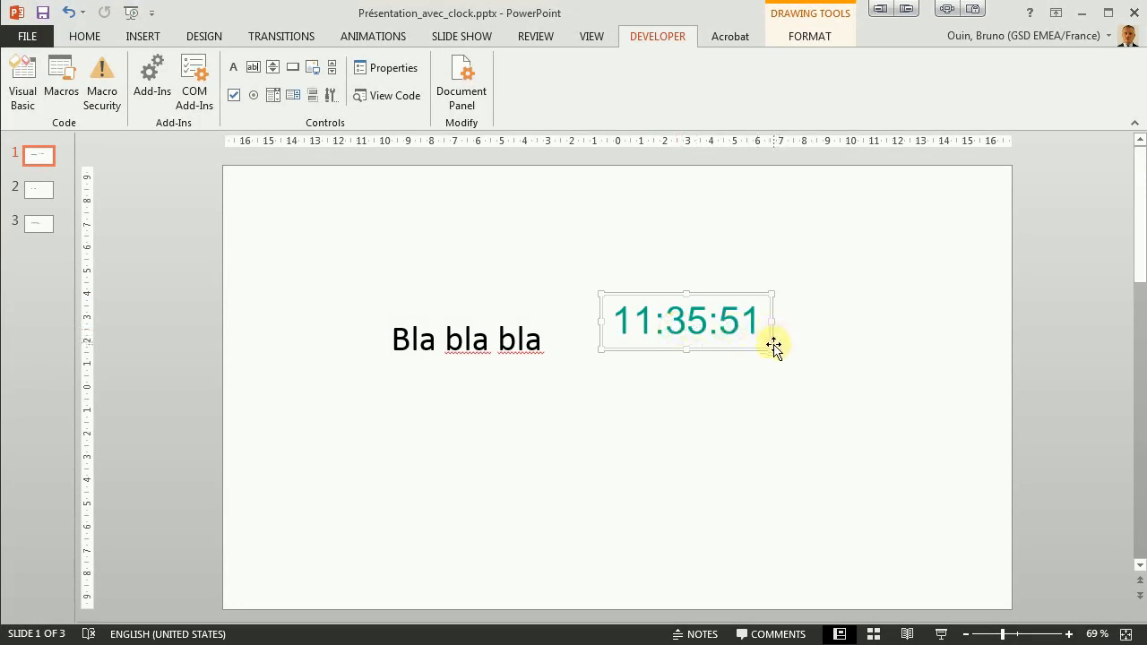
left_click_drag(774, 348, 665, 314)
mouse_move(646, 305)
left_mouse_down()
mouse_move(573, 412)
mouse_move(394, 543)
mouse_move(266, 588)
mouse_move(280, 592)
left_mouse_up()
left_click(479, 517)
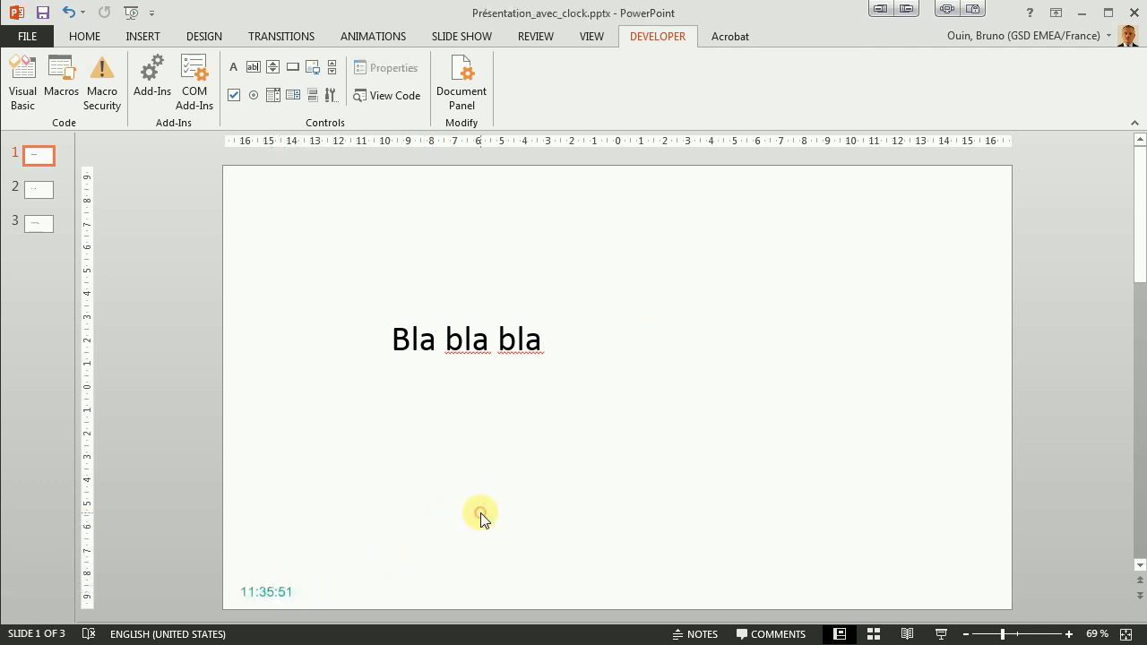
left_click(941, 634)
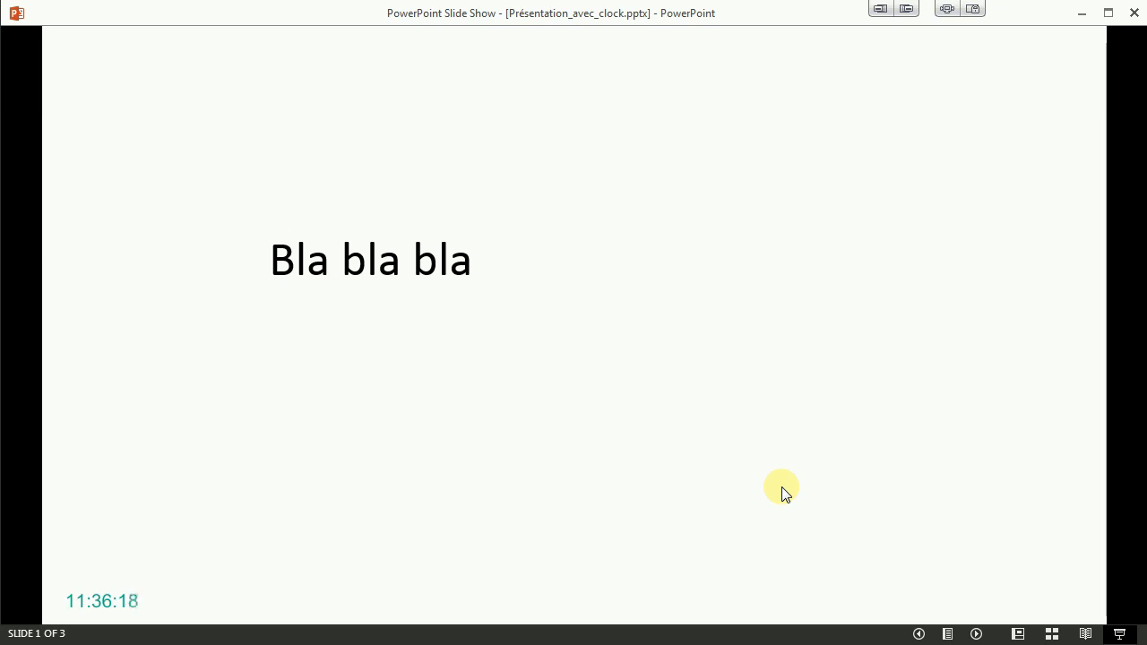
key("Escape")
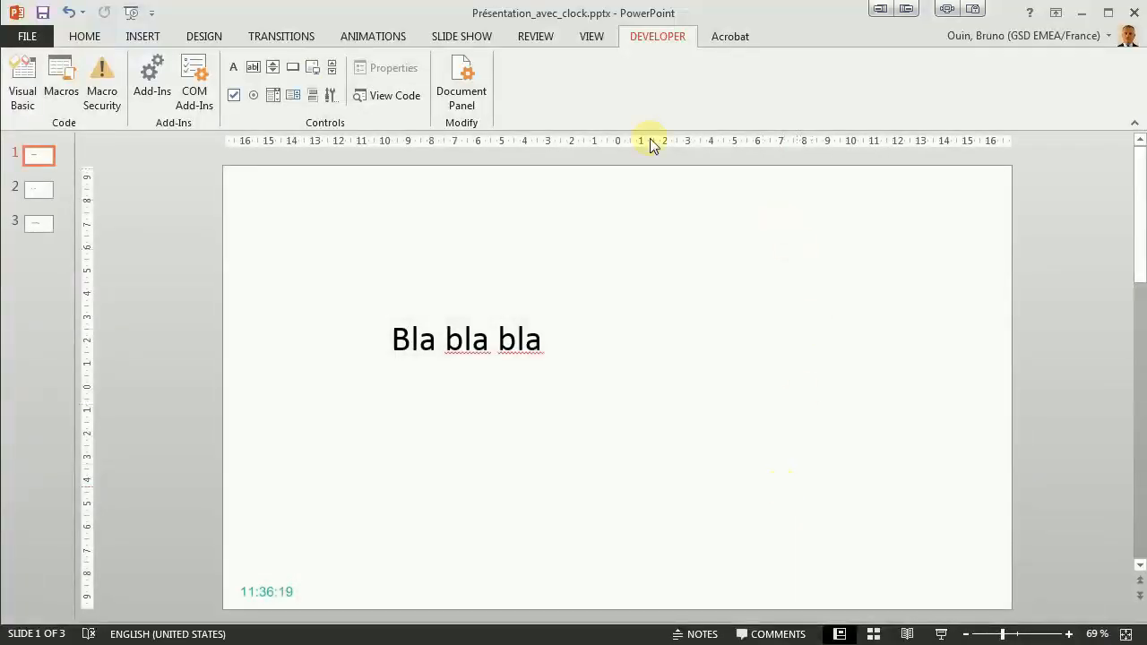
- Insert a Shockwave Flash Object control below the text on slide 2
left_click(32, 192)
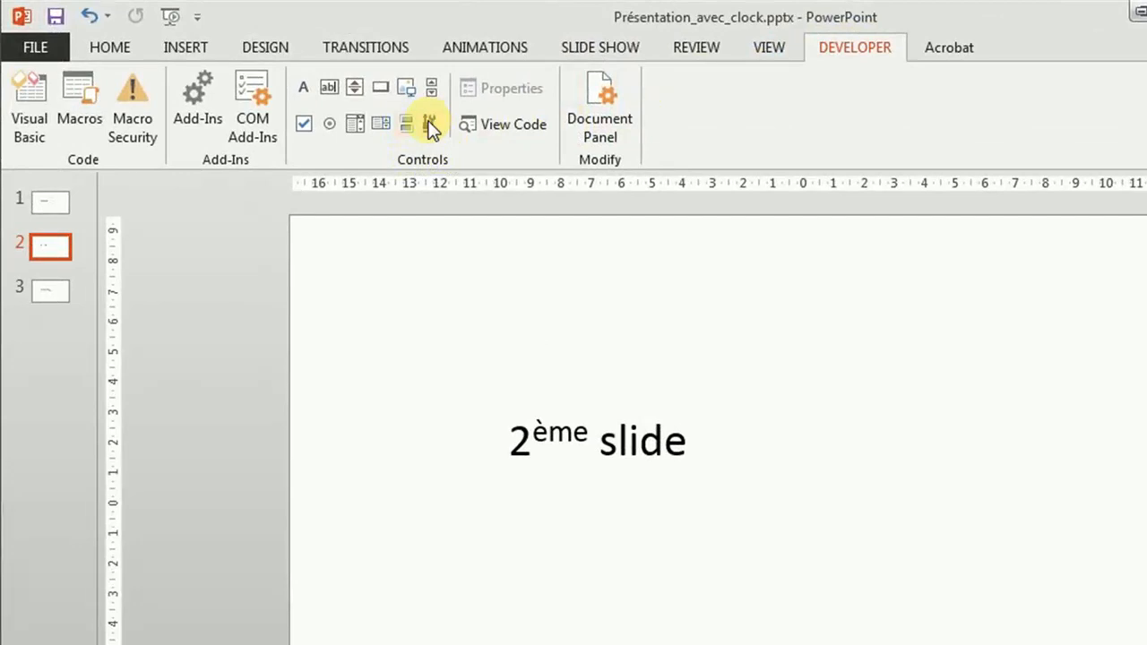
left_click(430, 125)
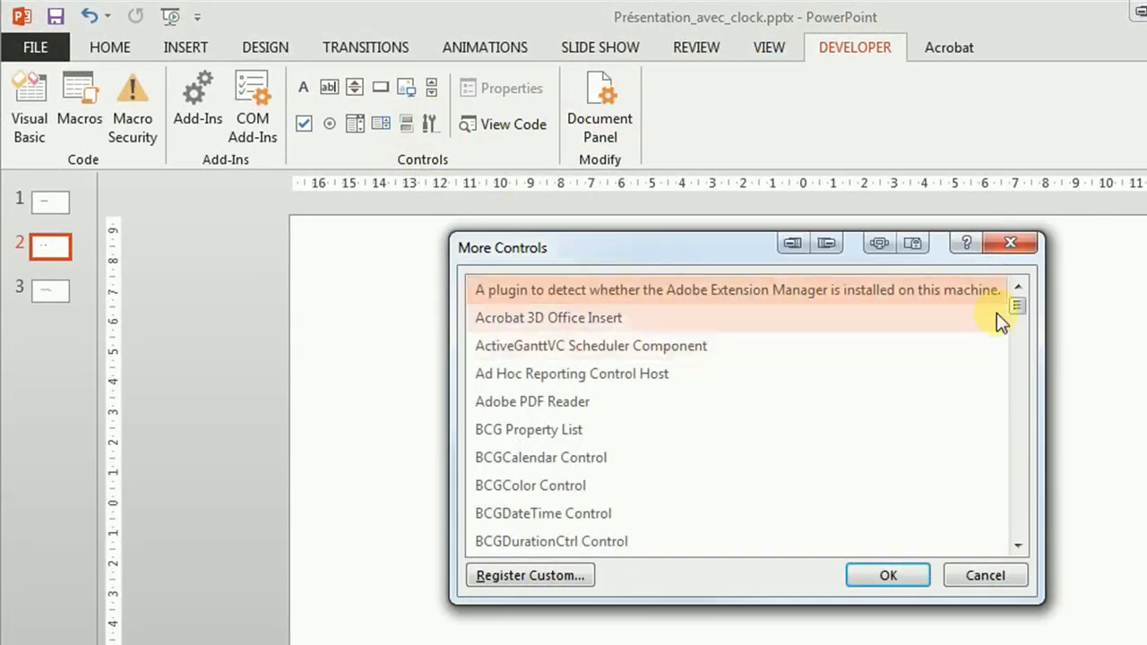
left_click_drag(1020, 310, 1020, 486)
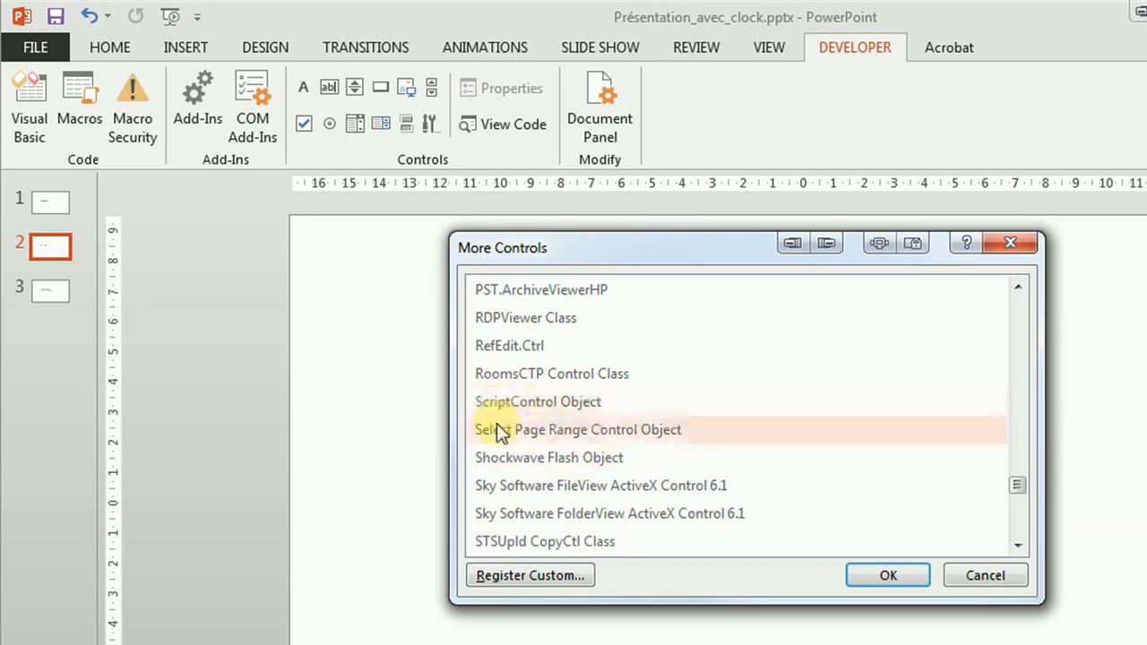
left_click(507, 457)
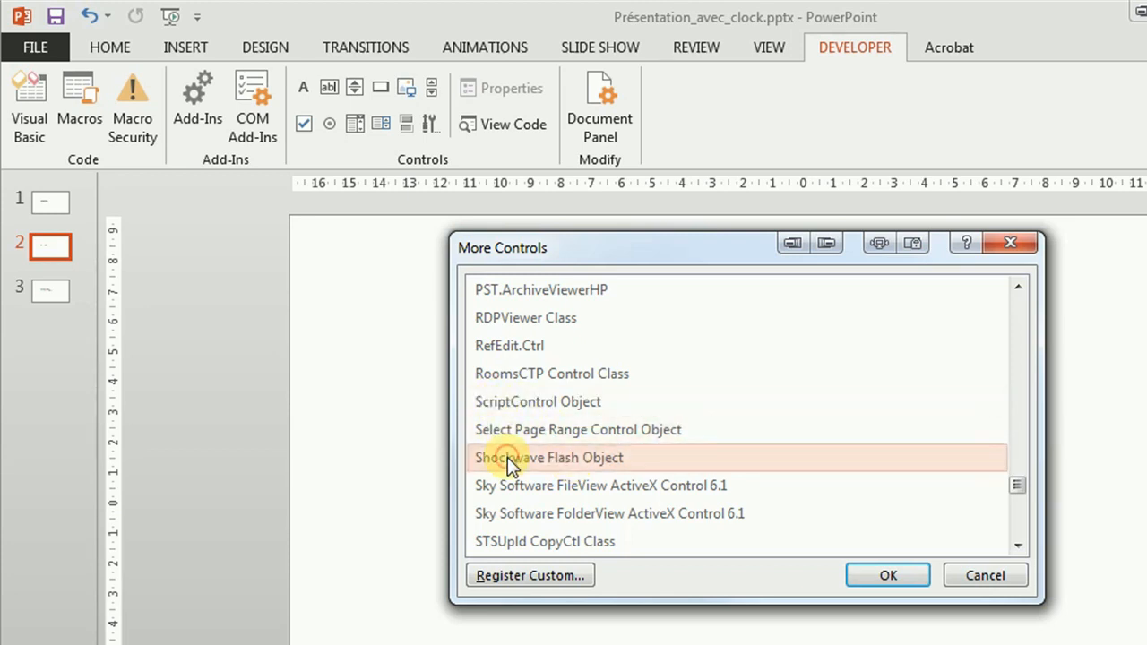
left_click(888, 575)
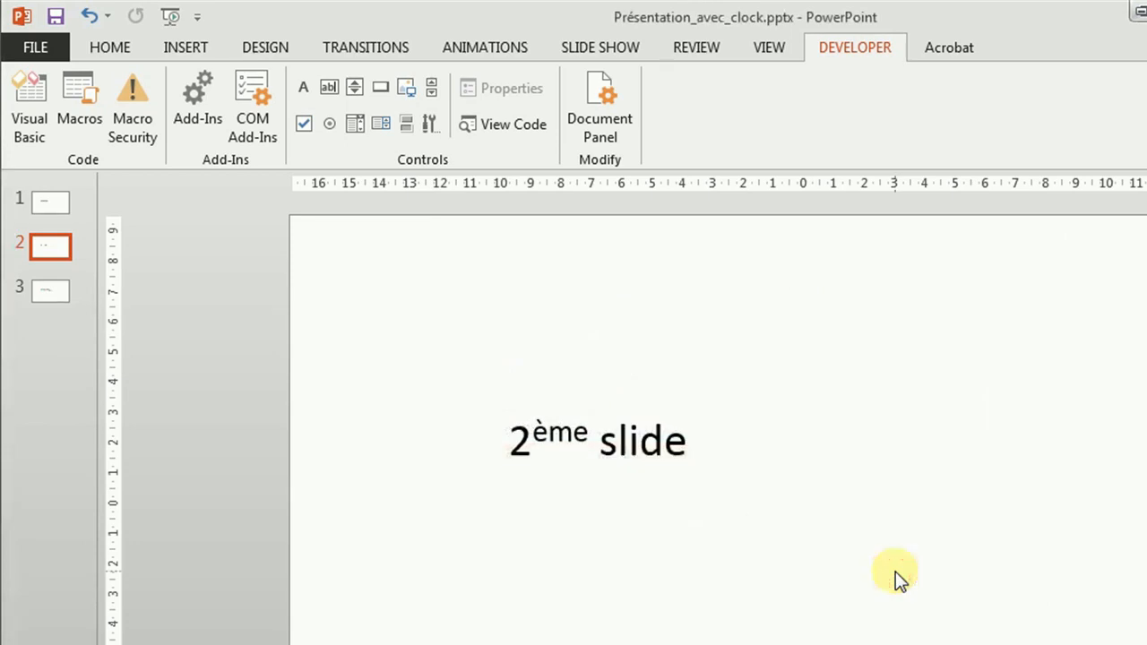
left_click_drag(475, 584, 753, 644)
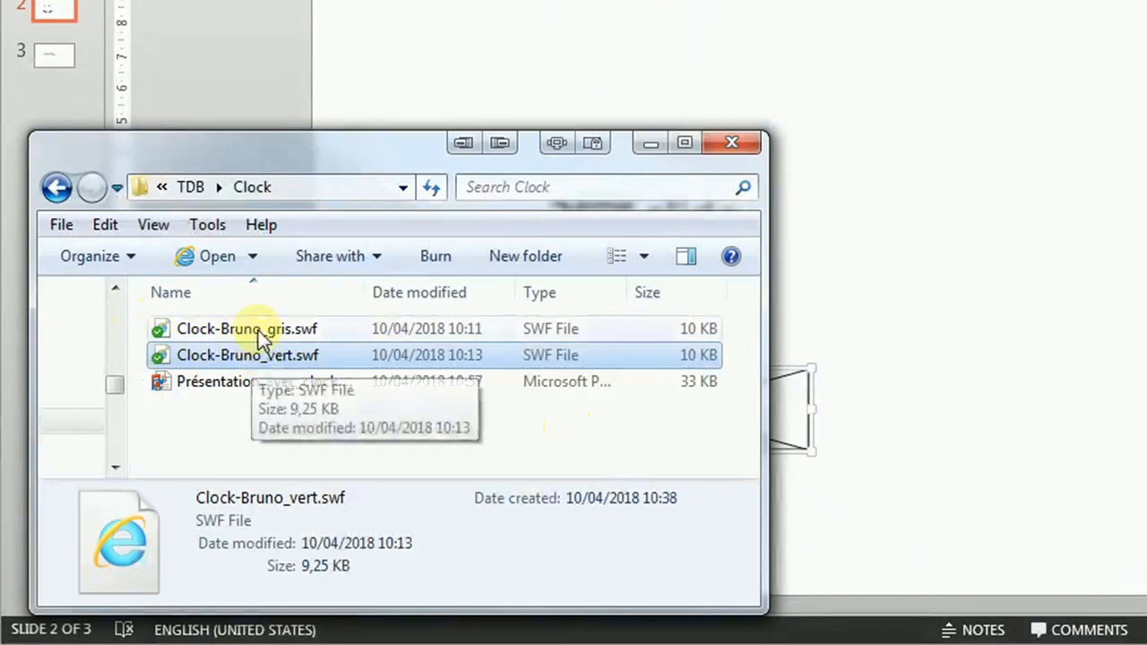
- In the Clock folder, copy the full file name Clock-Bruno_gris.swf, including its extension
left_click(265, 333)
left_click(314, 329)
left_click_drag(324, 329, 183, 329)
left_click(183, 328)
left_click_drag(333, 328, 177, 329)
key("ctrl+c")
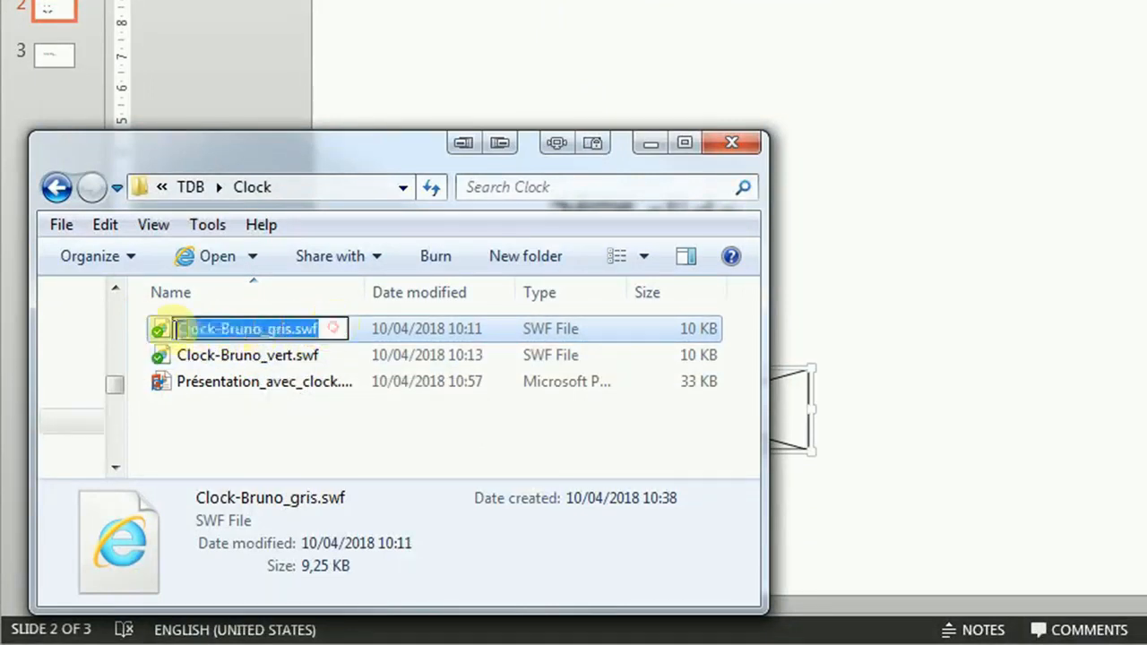
- Switch back to PowerPoint and set the Movie property of slide 2's Flash control to Clock-Bruno_gris.swf
left_click(786, 49)
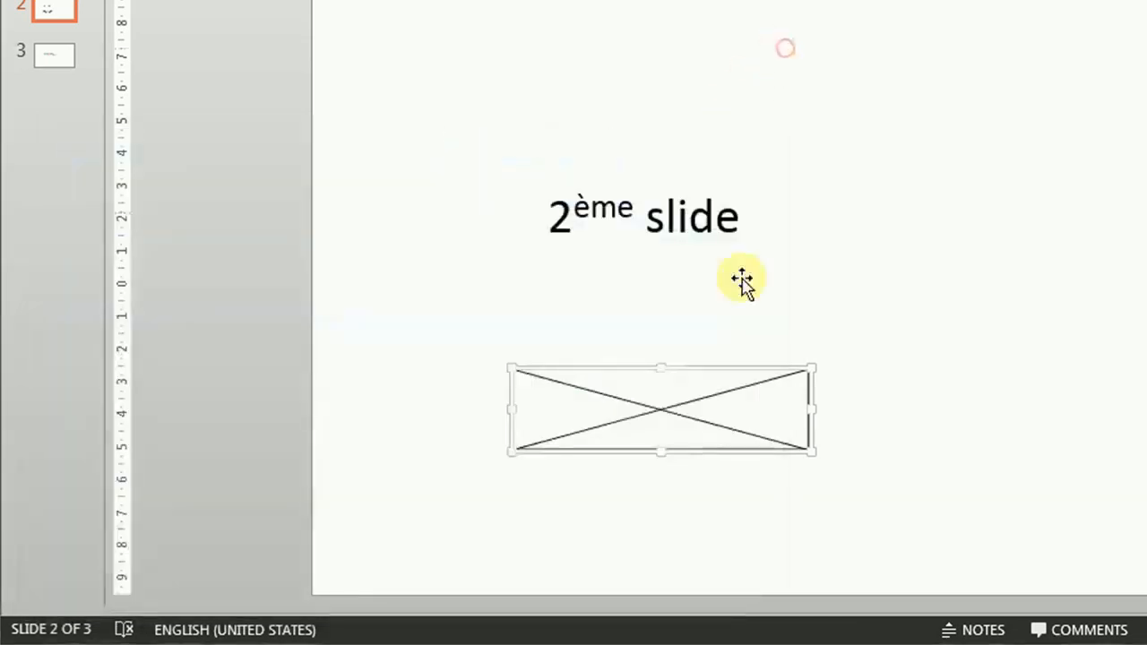
right_click(721, 409)
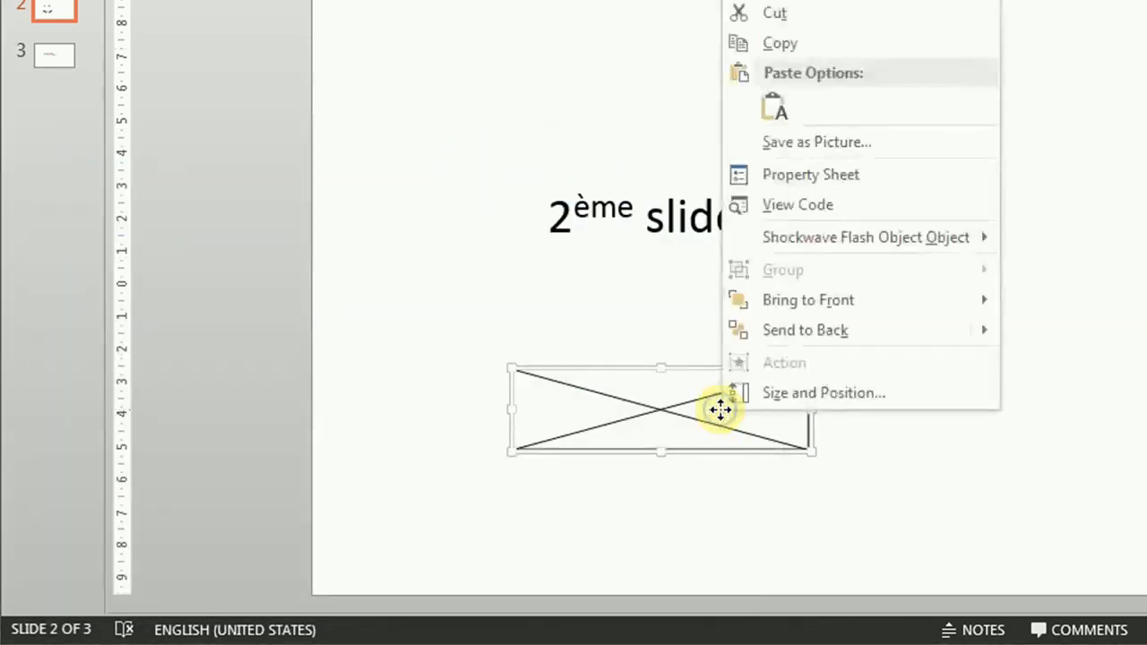
left_click(792, 176)
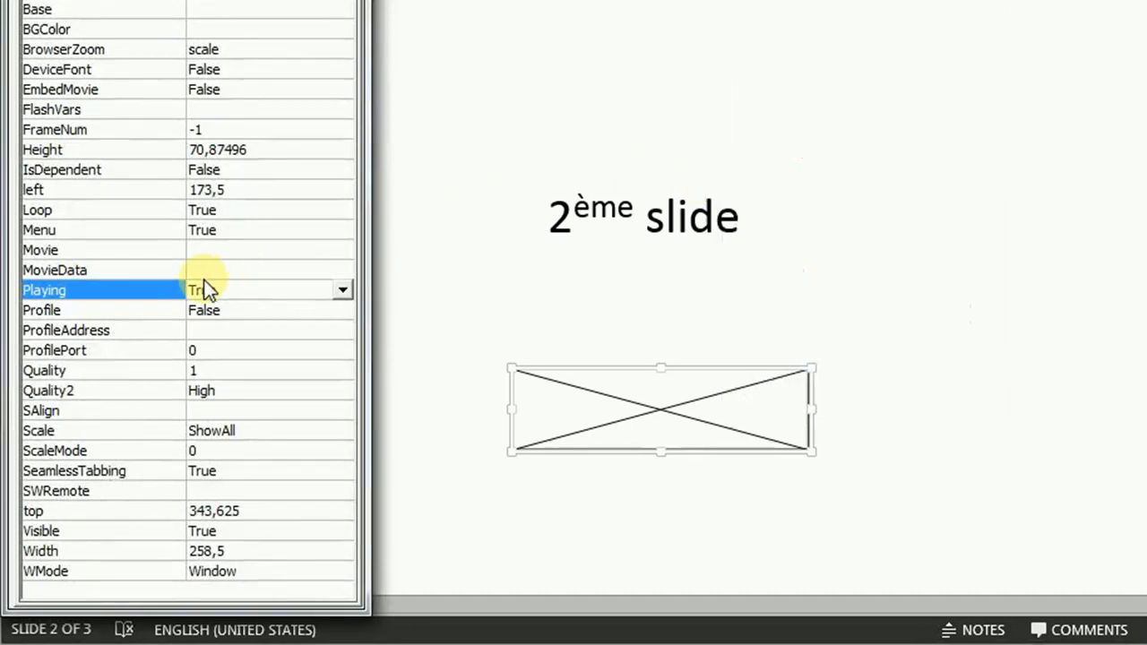
left_click(215, 251)
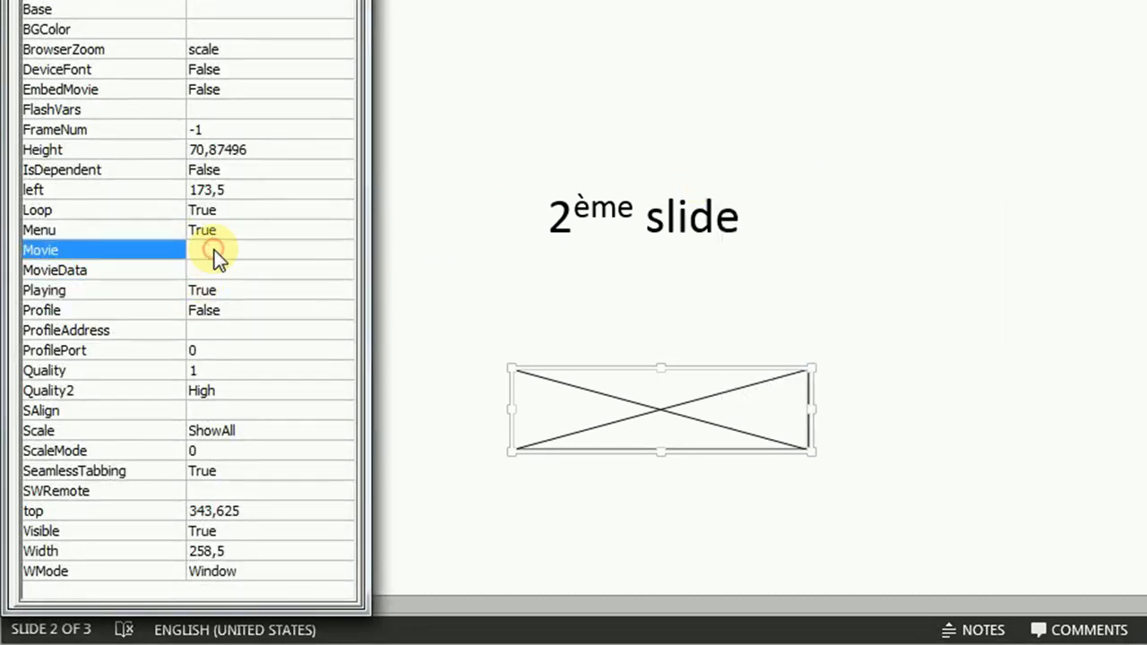
key("ctrl+v")
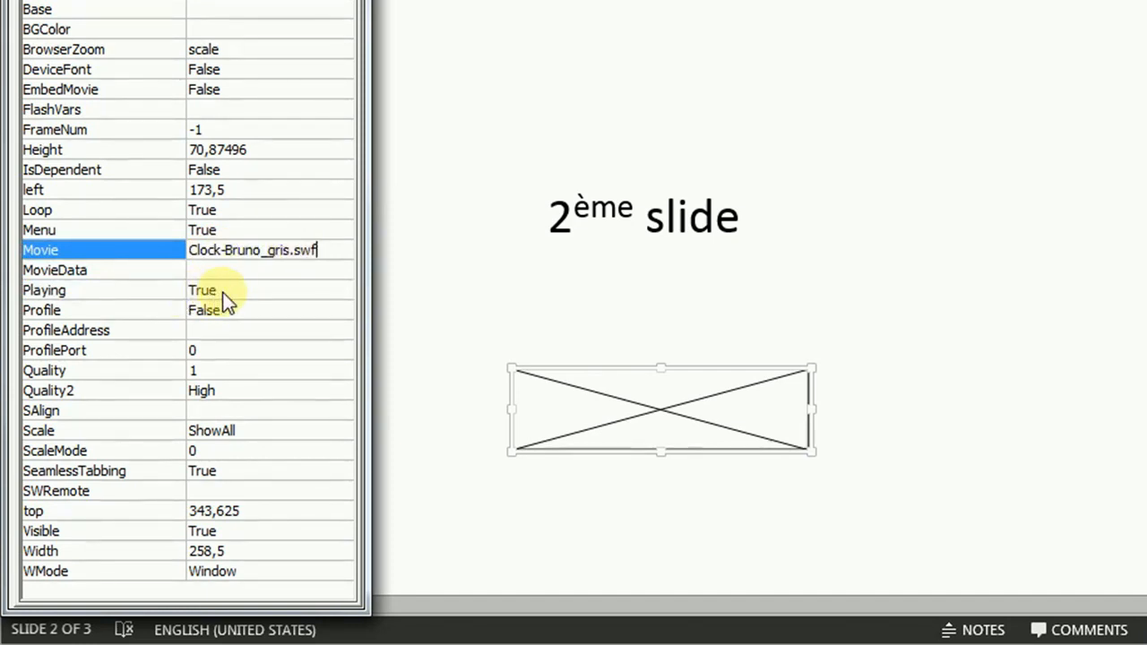
left_click(351, 2)
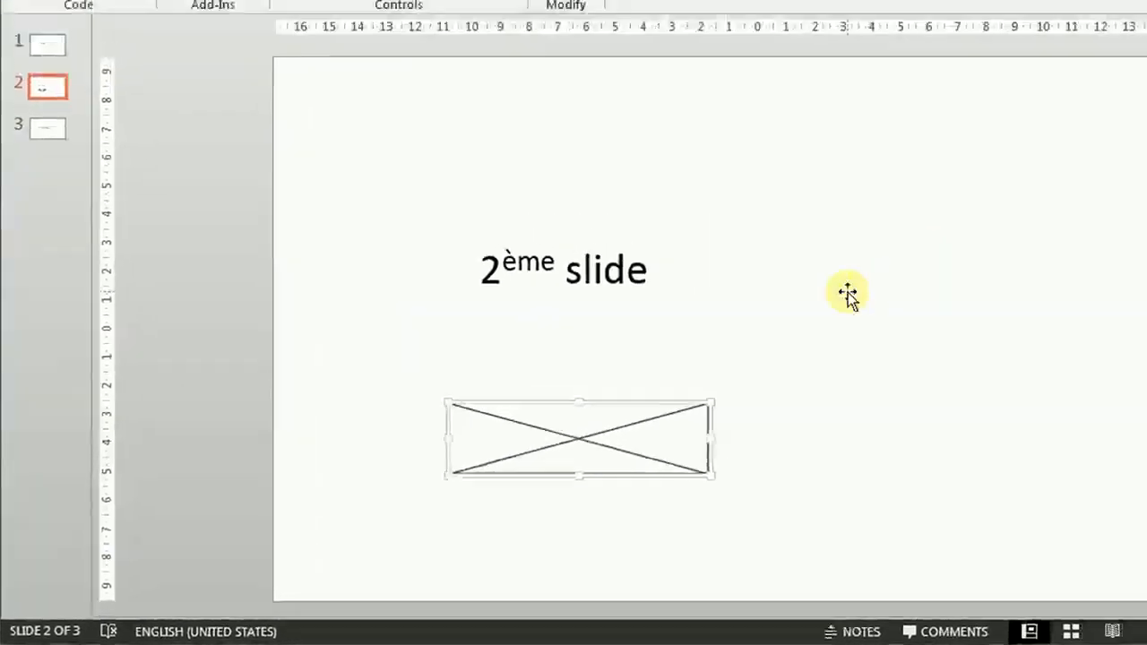
- Preview slide 2 in the slide show to check its clock, and return to editing
left_click(847, 294)
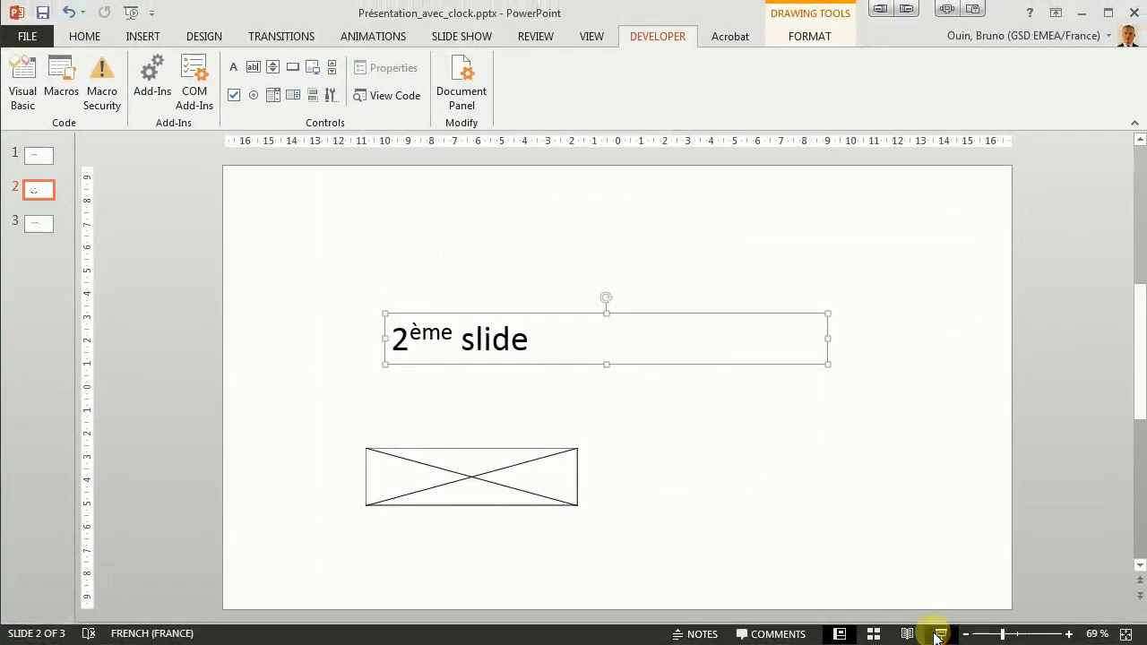
left_click(939, 634)
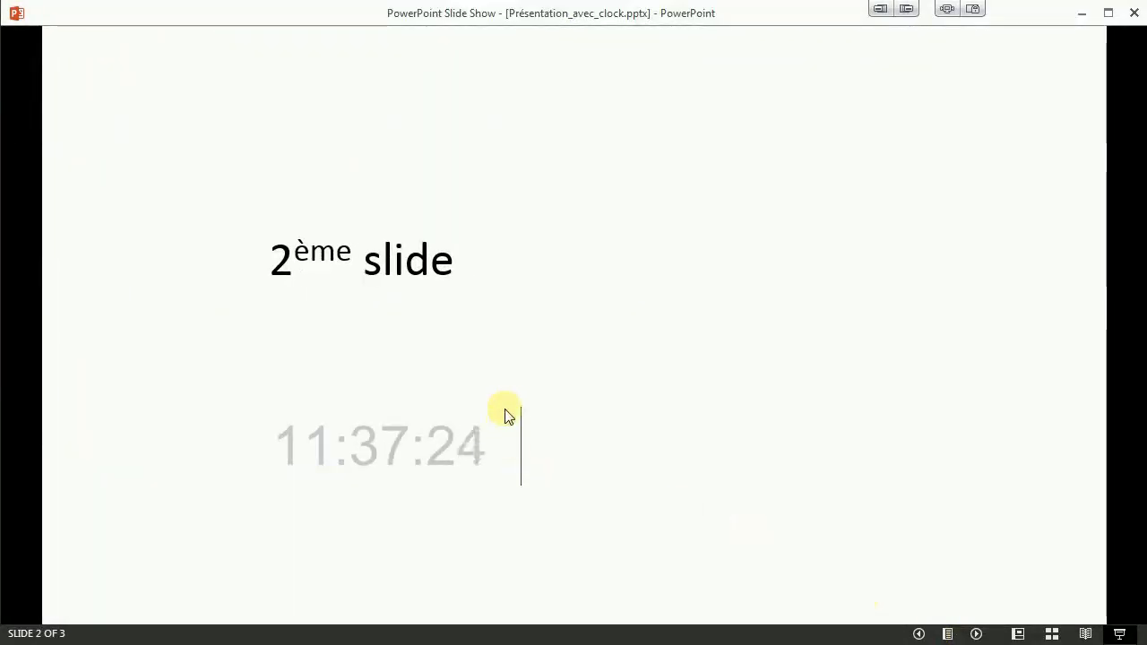
key("Escape")
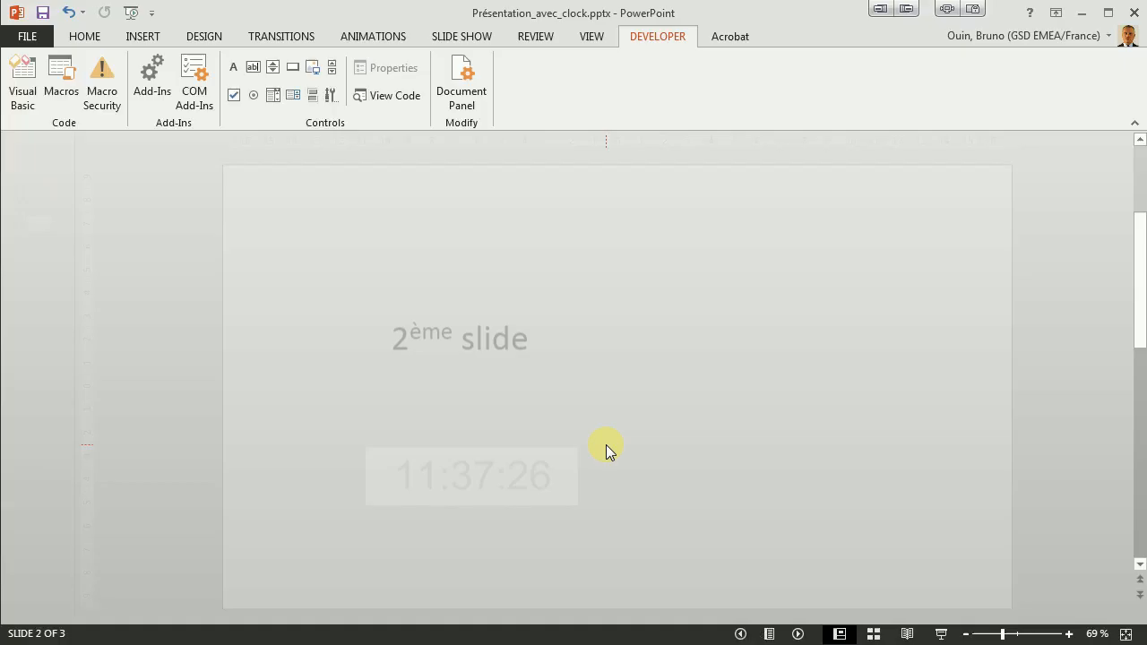
- Slightly resize the clock on slide 2 and check the clocks on slides 1 and 2 in the slide show
left_click(570, 496)
left_click_drag(580, 508, 577, 511)
left_click(940, 635)
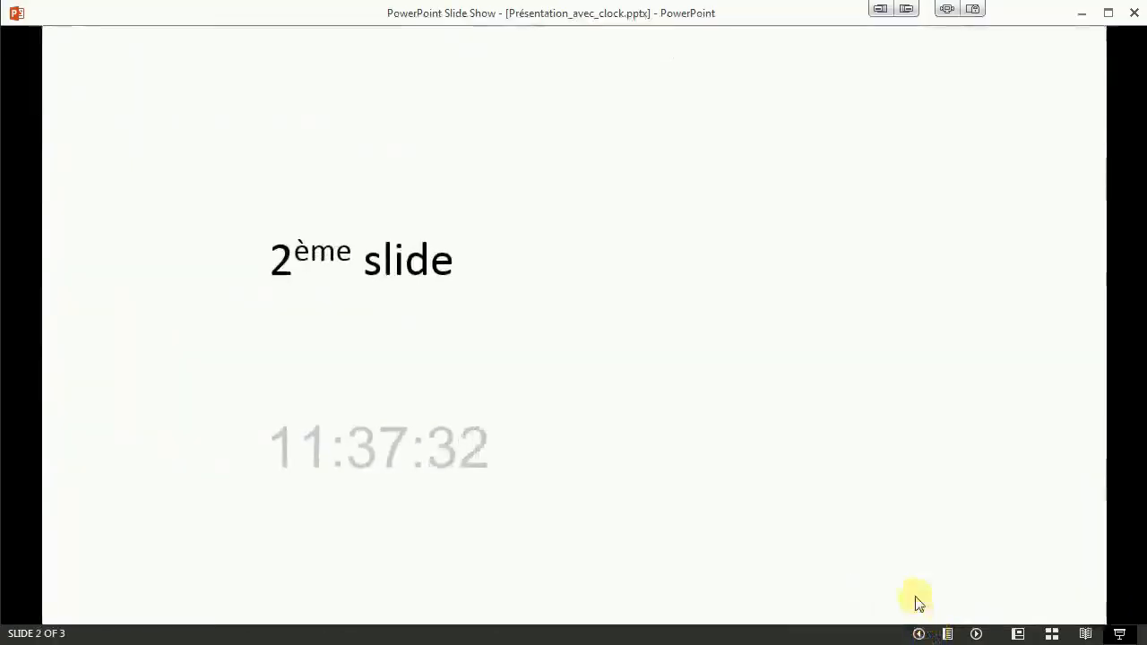
left_click(816, 504)
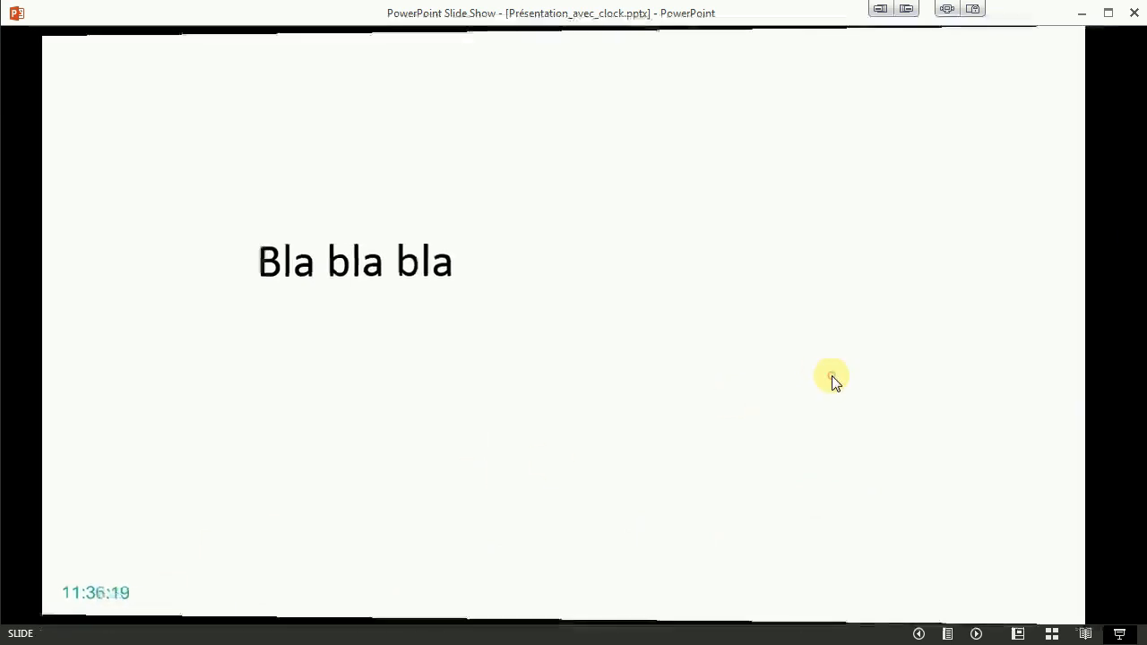
left_click(833, 379)
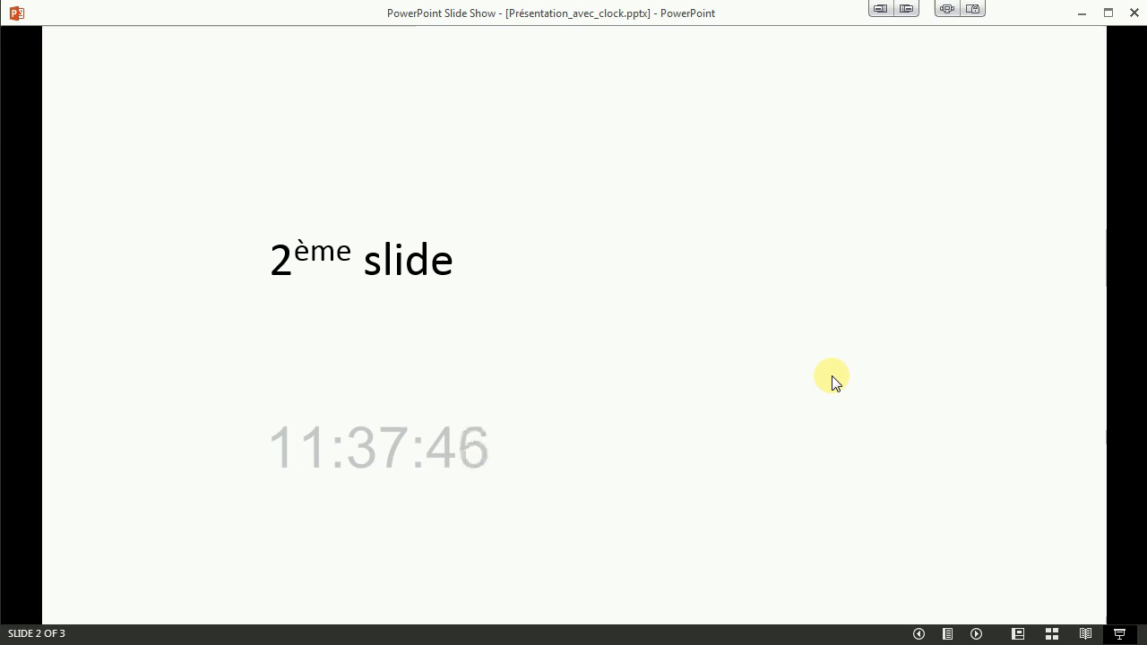
key("Escape")
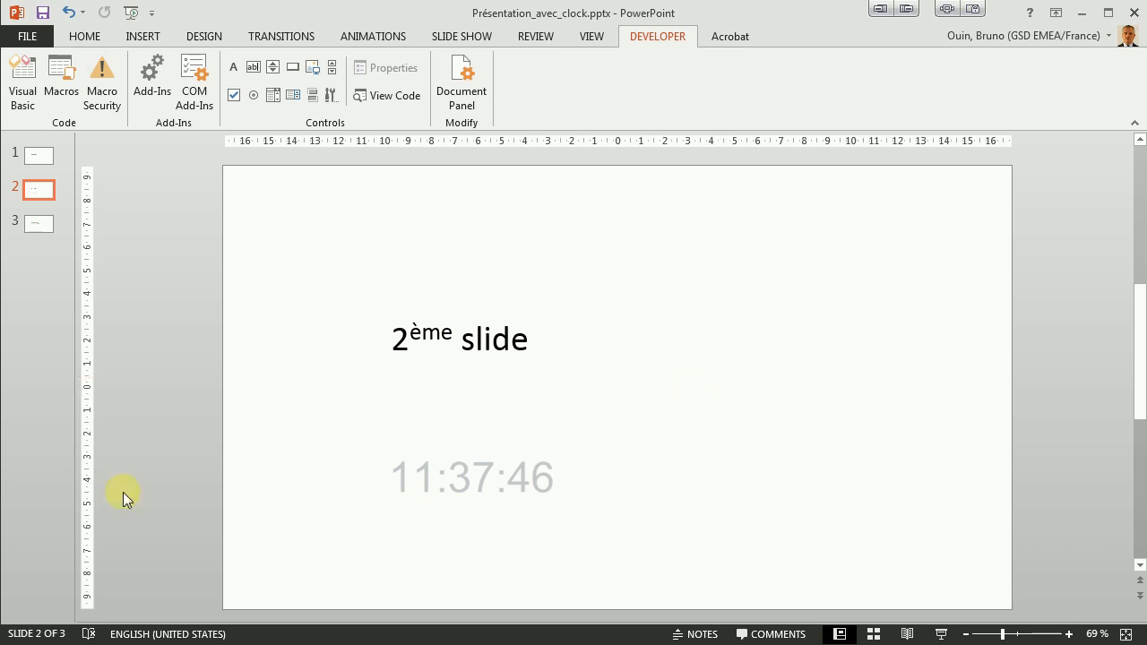
- Switch to the Clock folder in Windows Explorer
key("alt+Tab")
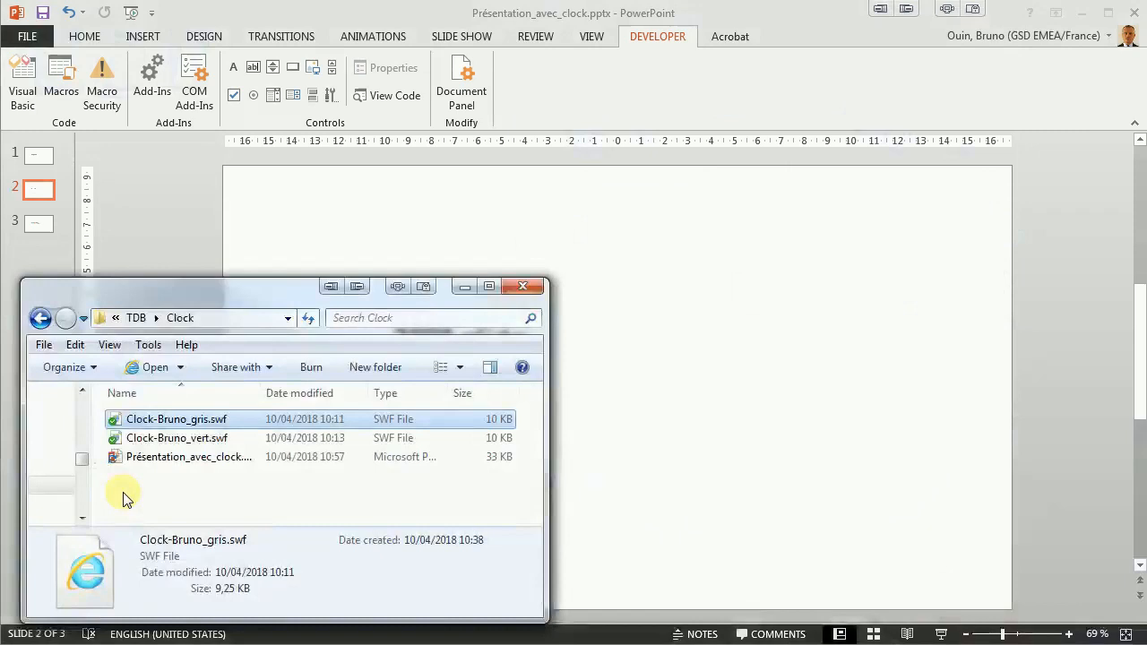